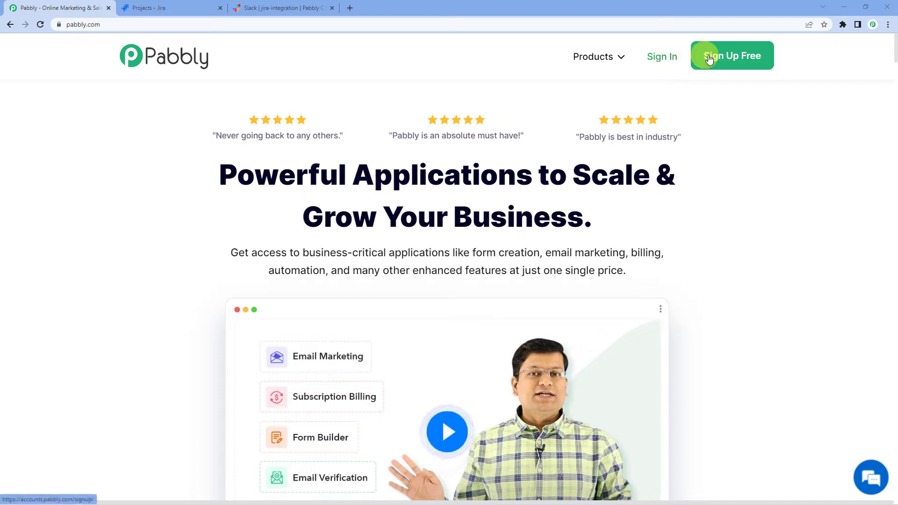
Step: Open Pabbly Connect from the Pabbly apps and create a workflow named Jira To Slack
left_click(729, 237)
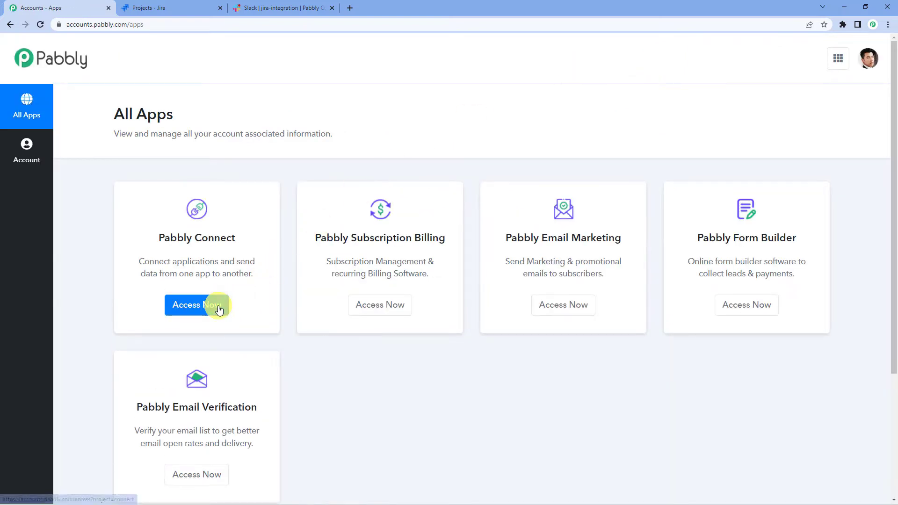
left_click(219, 310)
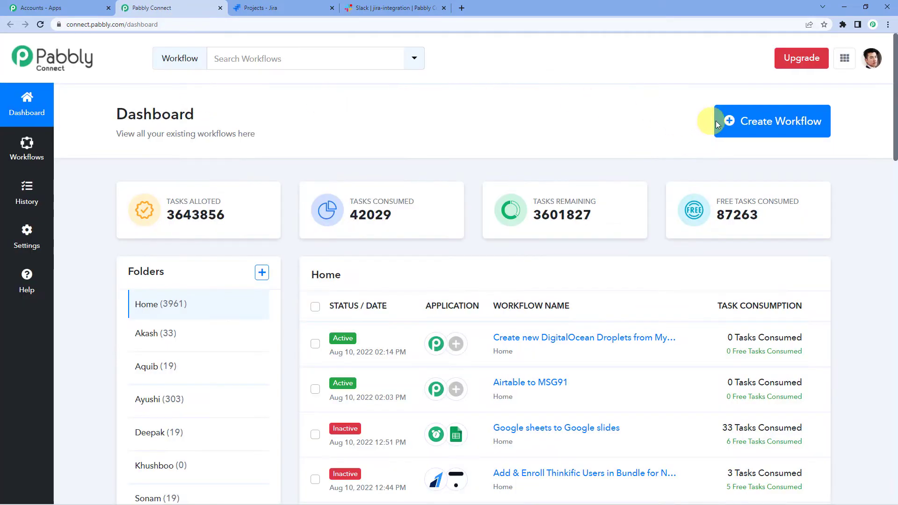
left_click(729, 125)
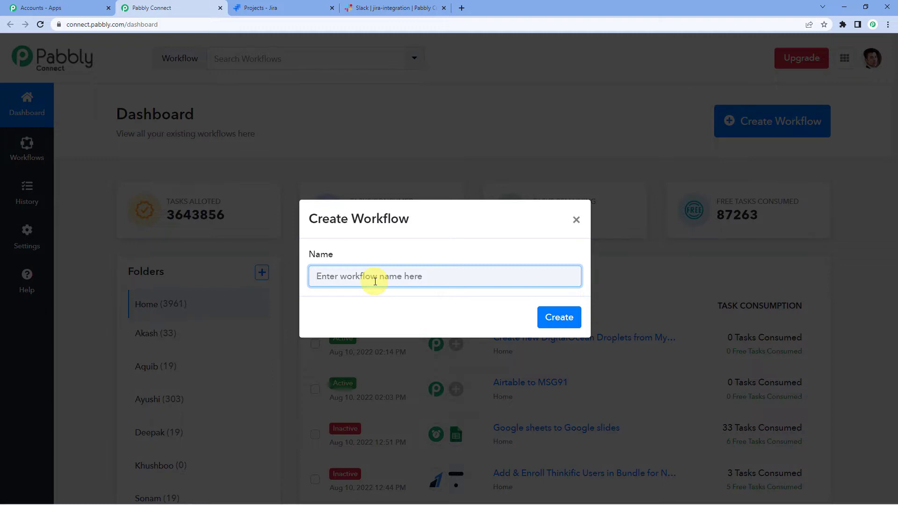
type("Jira To Slack")
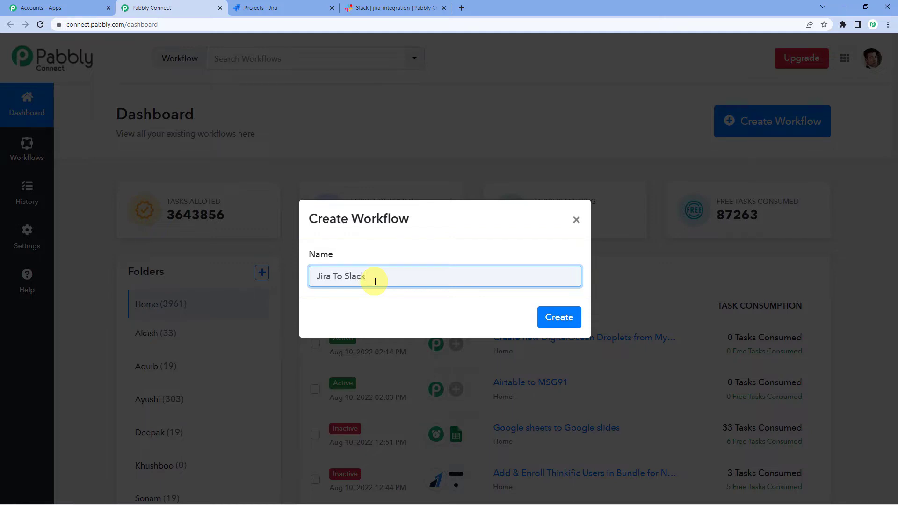
left_click(563, 320)
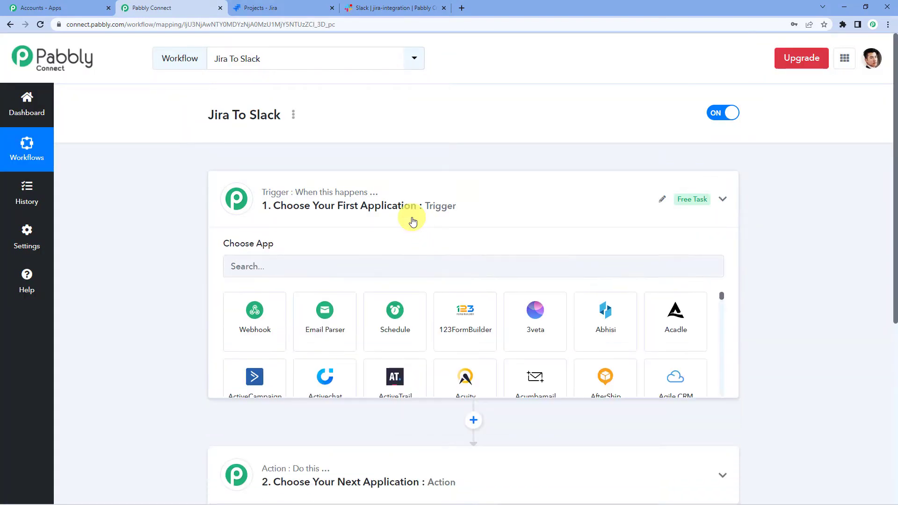
Step: Choose Jira Service Management as the trigger application of the workflow
left_click(439, 206)
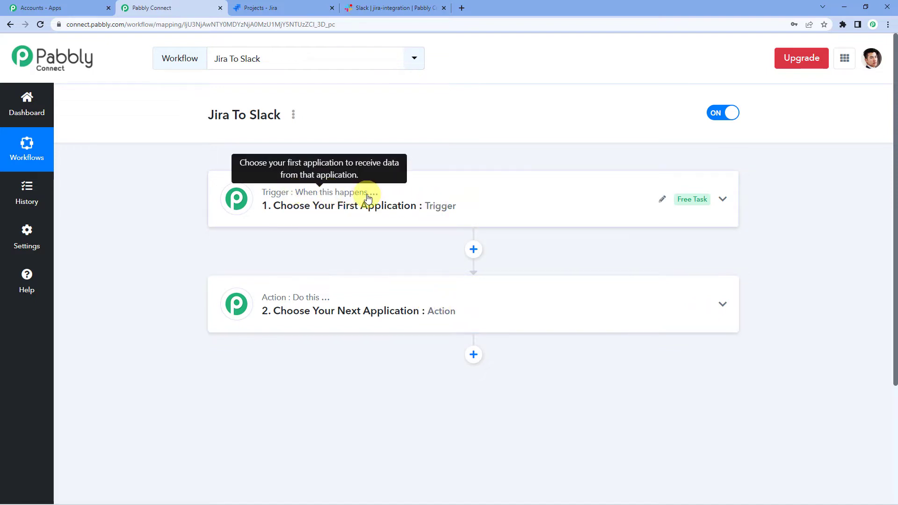
mouse_move(296, 298)
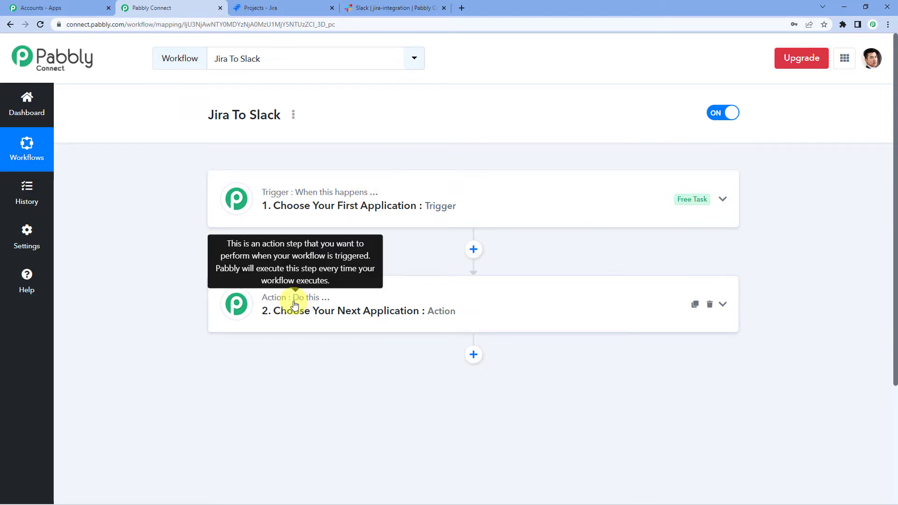
left_click(322, 216)
left_click(298, 265)
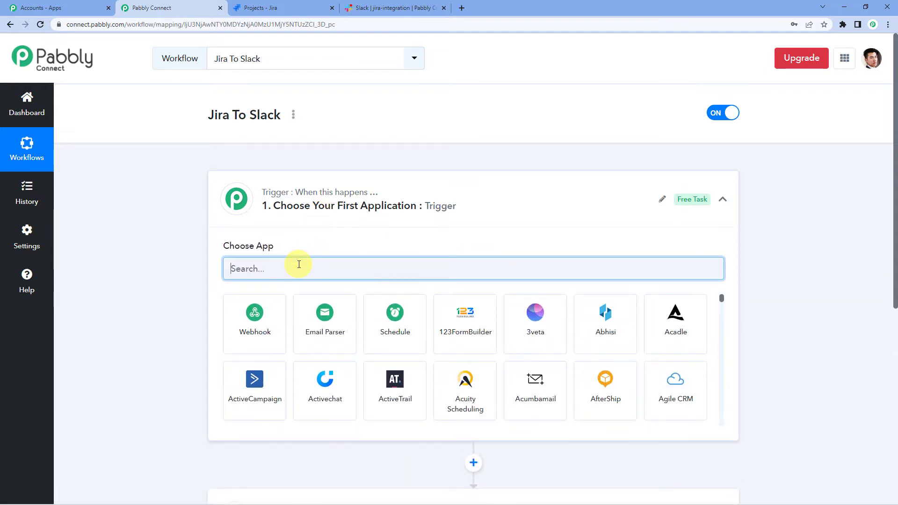
type("jir")
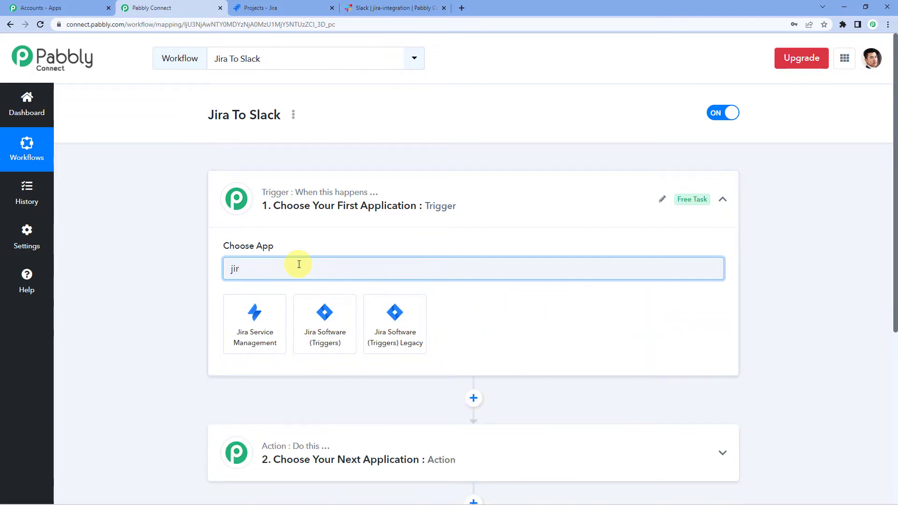
left_click(266, 331)
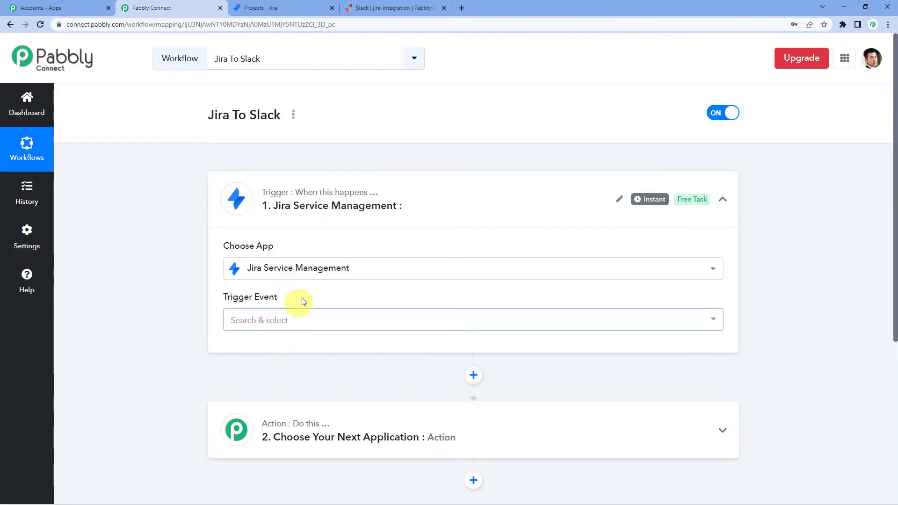
Step: Set the trigger event to New Issue Created and copy the webhook URL
scroll(290, 295, "down", 1)
left_click(261, 275)
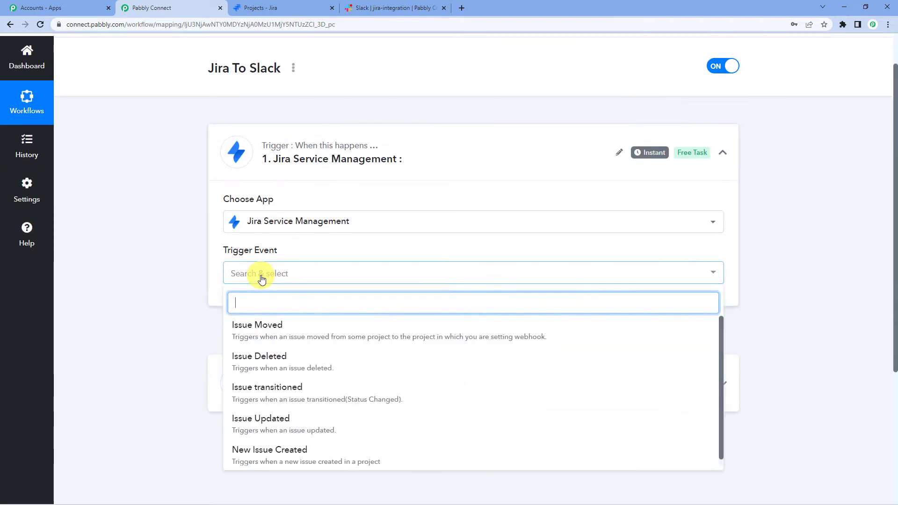
scroll(284, 331, "down", 1)
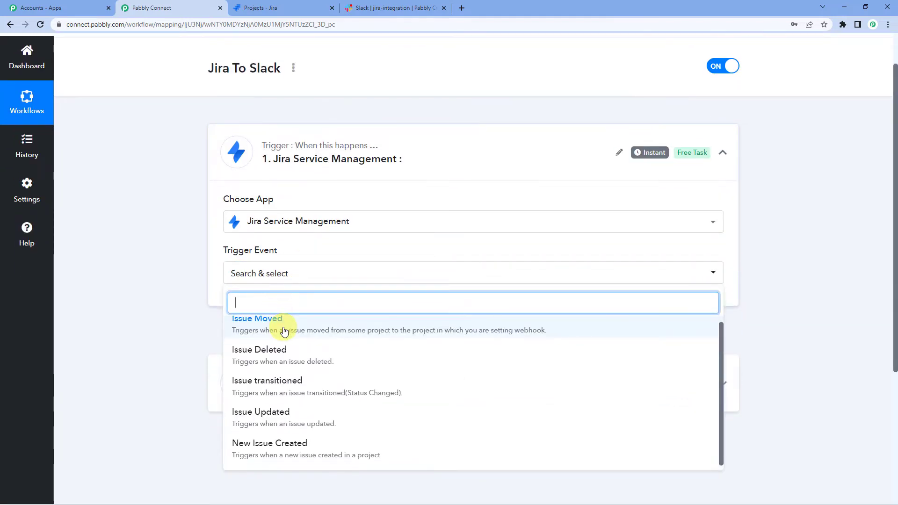
left_click(286, 447)
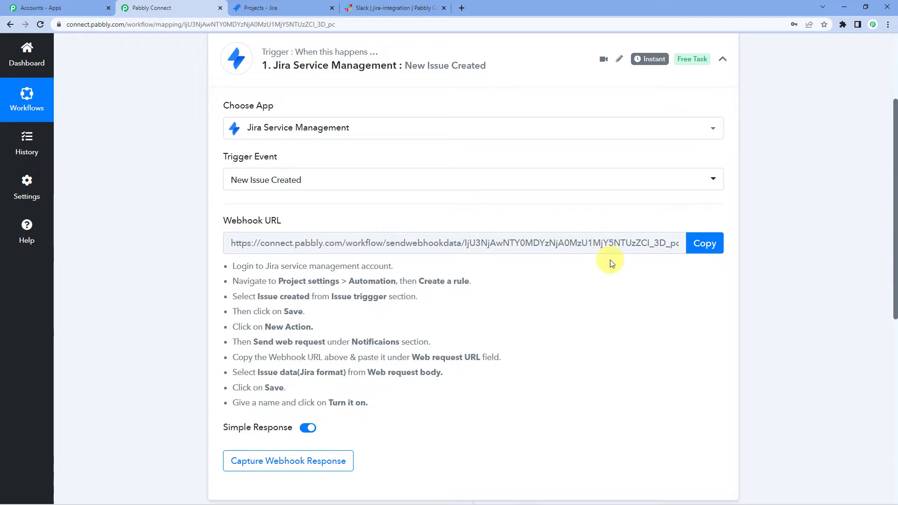
left_click(699, 243)
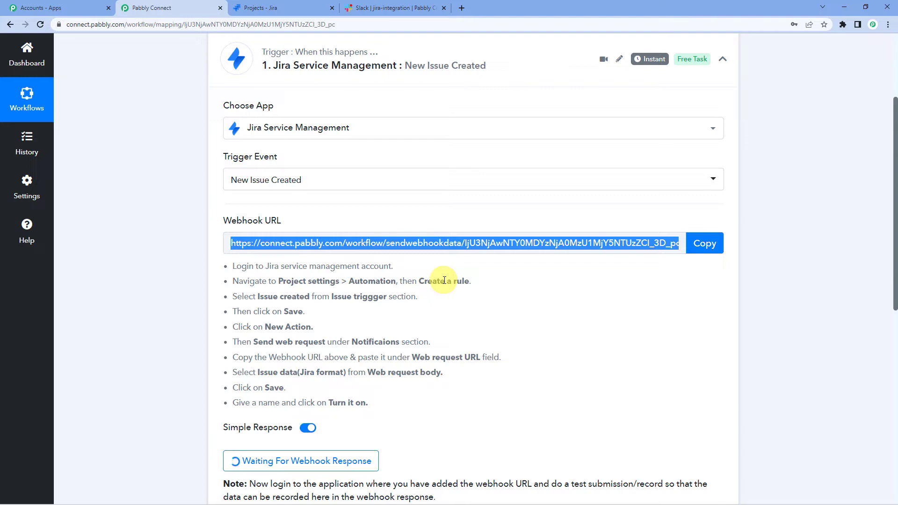
Step: Switch to Jira and start a new automation rule in the project settings of Demo service project
left_click(312, 8)
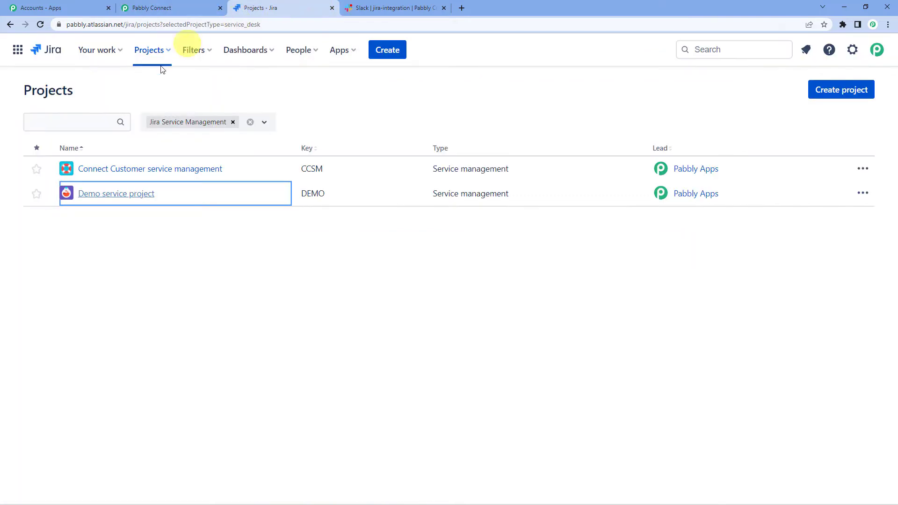
left_click(106, 198)
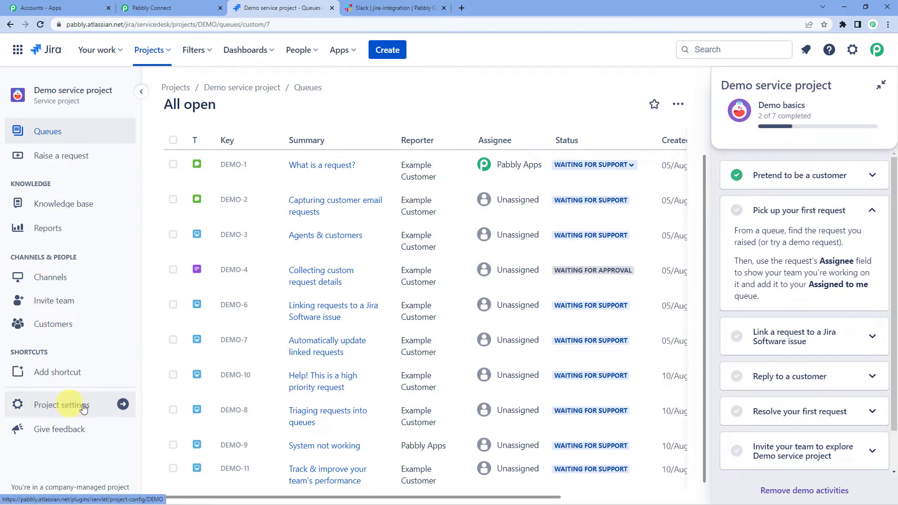
left_click(123, 405)
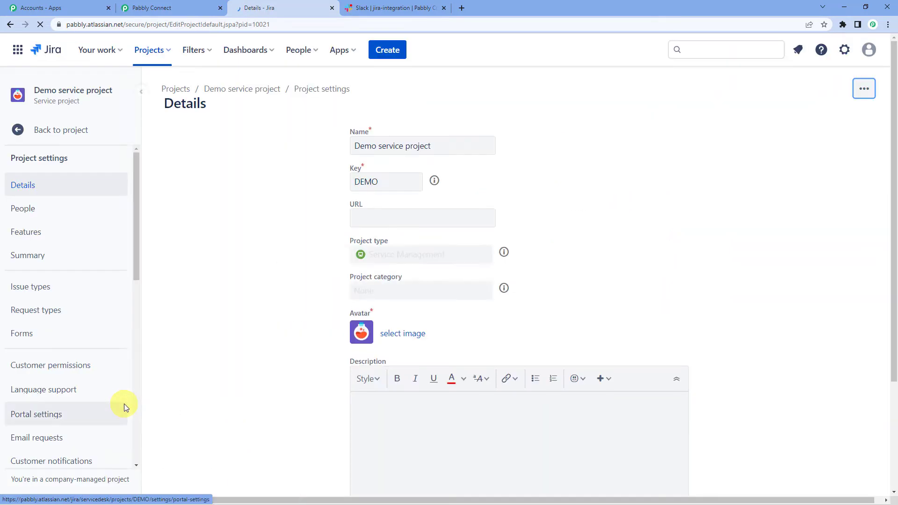
scroll(26, 315, "down", 6)
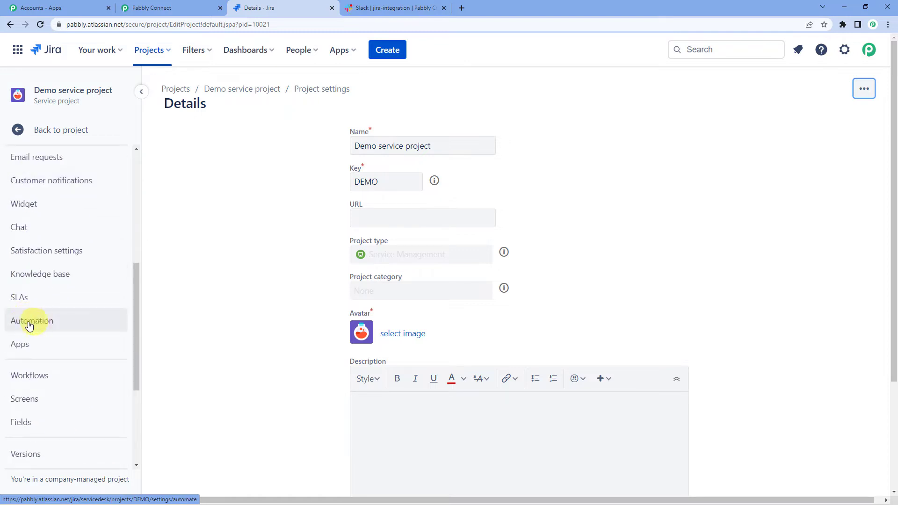
left_click(32, 321)
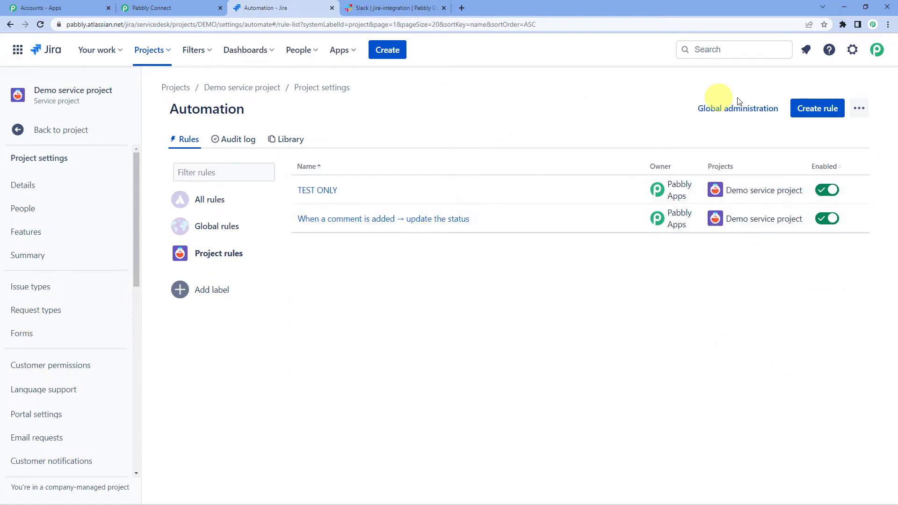
left_click(810, 114)
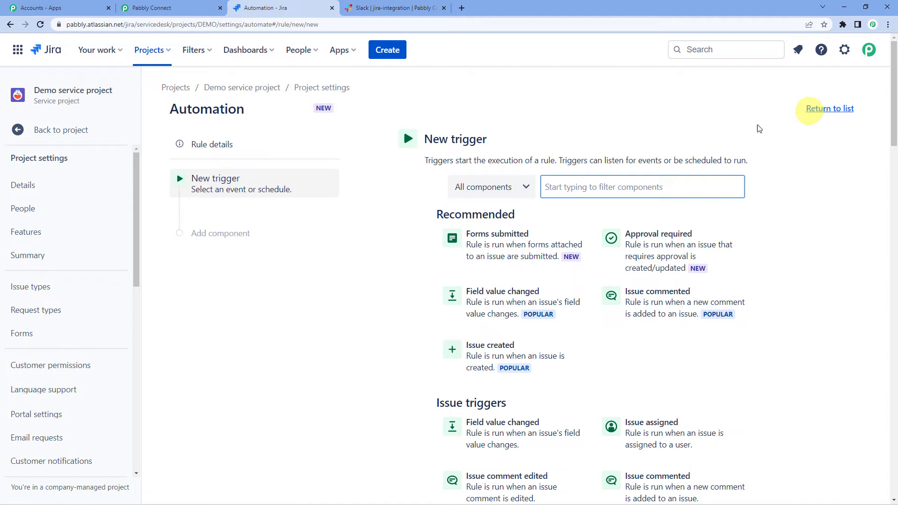
Step: Check the webhook instructions in Pabbly Connect, and add and save the Issue created trigger from Issue triggers in the Jira rule
left_click(174, 8)
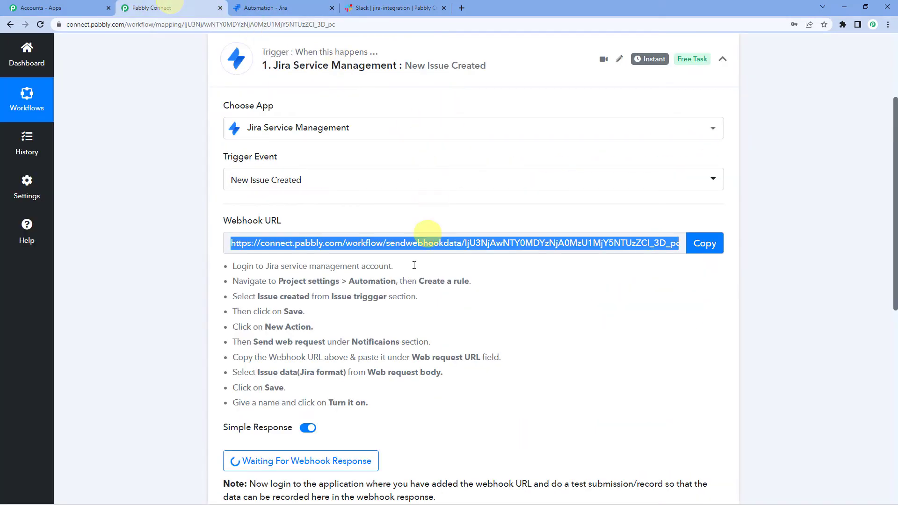
scroll(323, 311, "down", 1)
left_click_drag(256, 249, 388, 251)
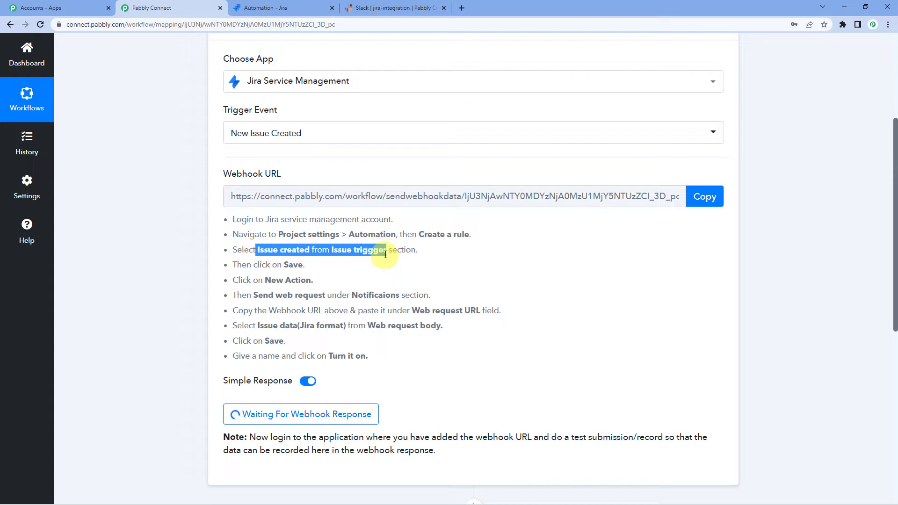
left_click(385, 254)
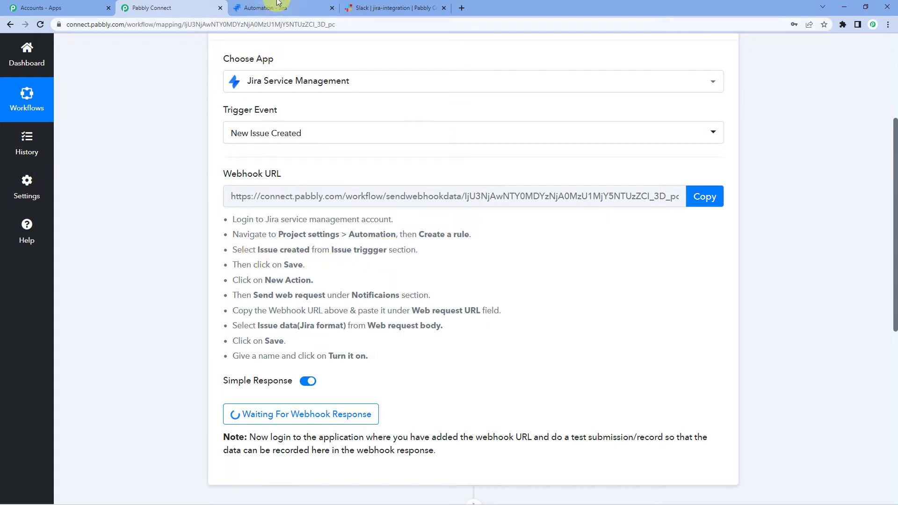
left_click(265, 8)
left_click(478, 191)
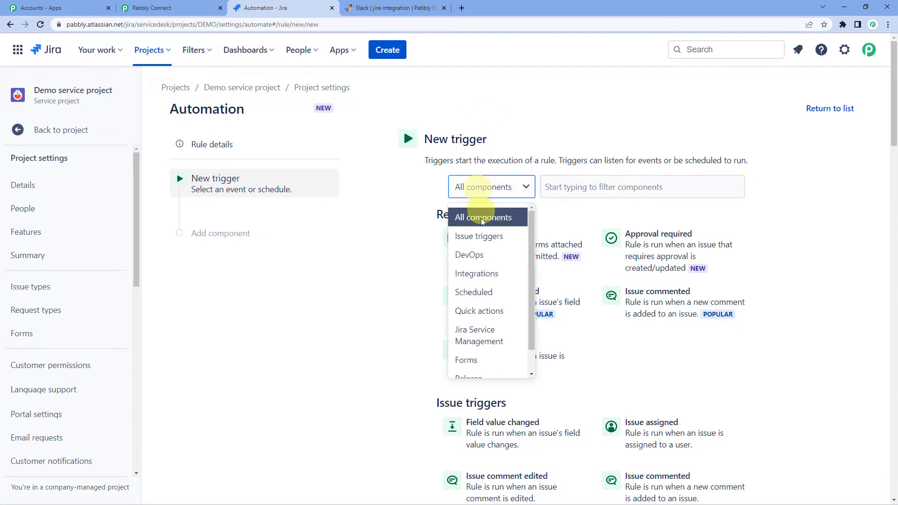
left_click(483, 237)
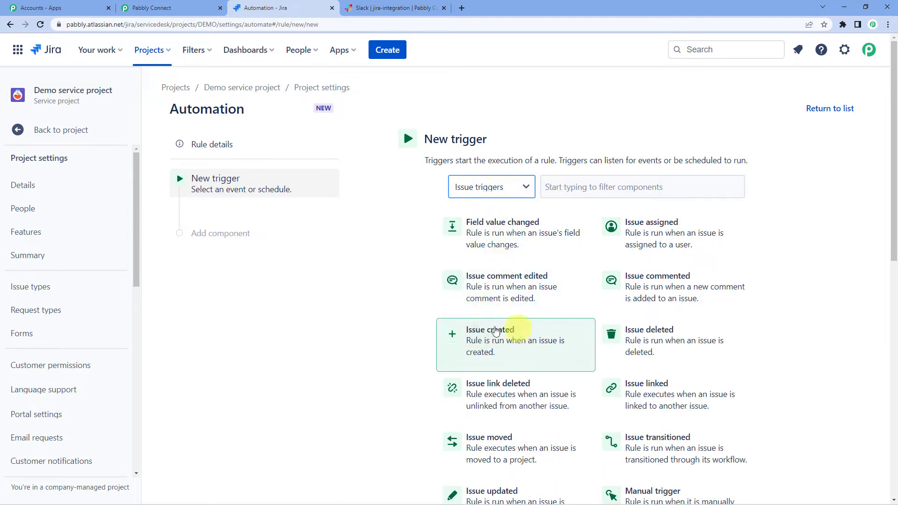
left_click(495, 334)
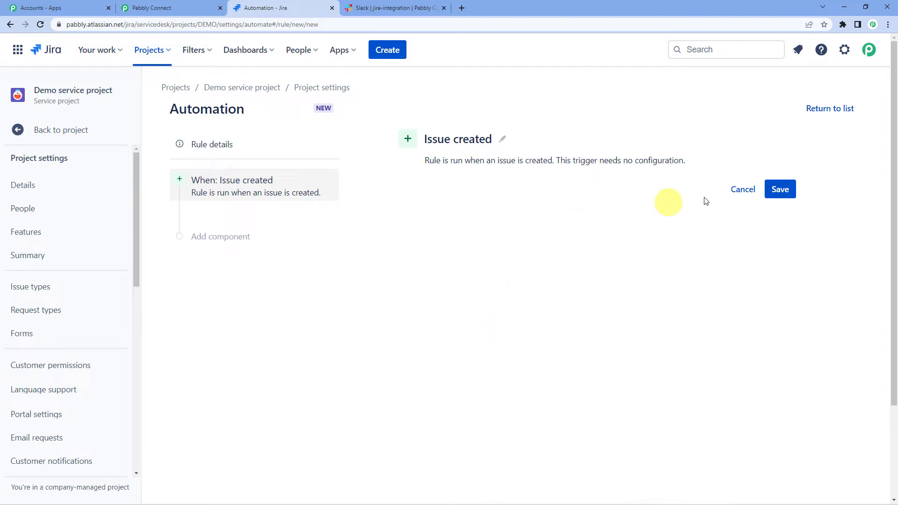
left_click(774, 191)
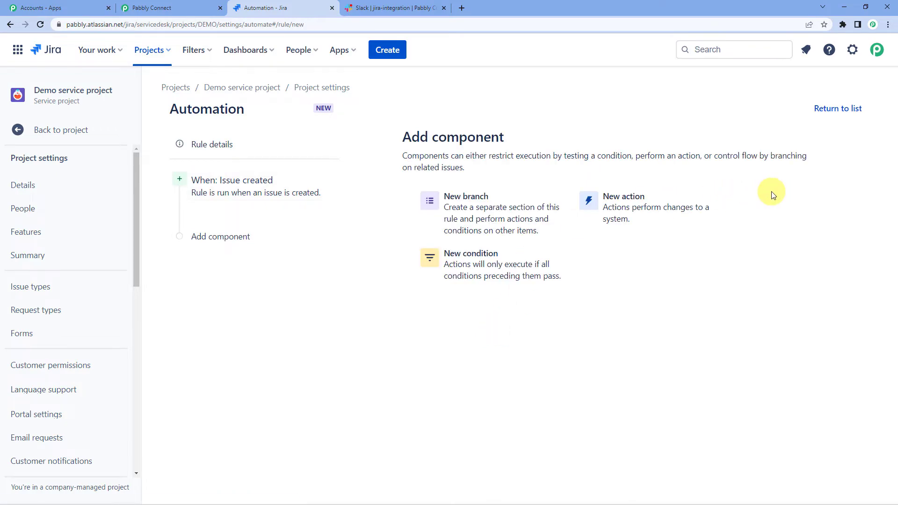
Step: Consult the webhook instructions in Pabbly Connect and add a Send web request action from Notifications to the Jira rule
left_click(185, 4)
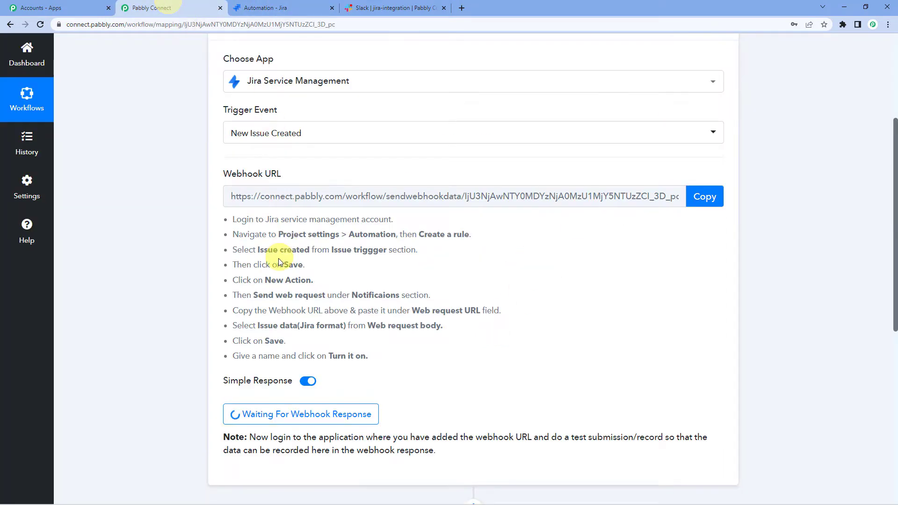
scroll(278, 258, "down", 1)
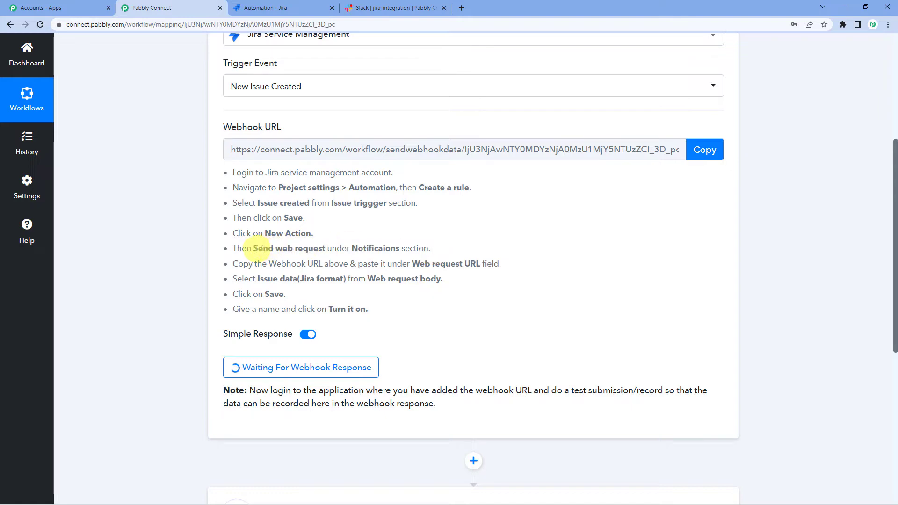
left_click(266, 8)
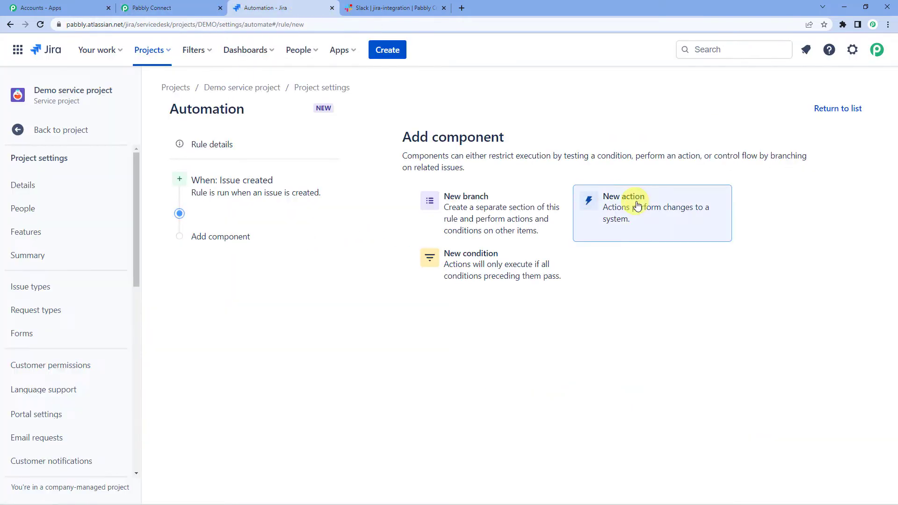
left_click(637, 206)
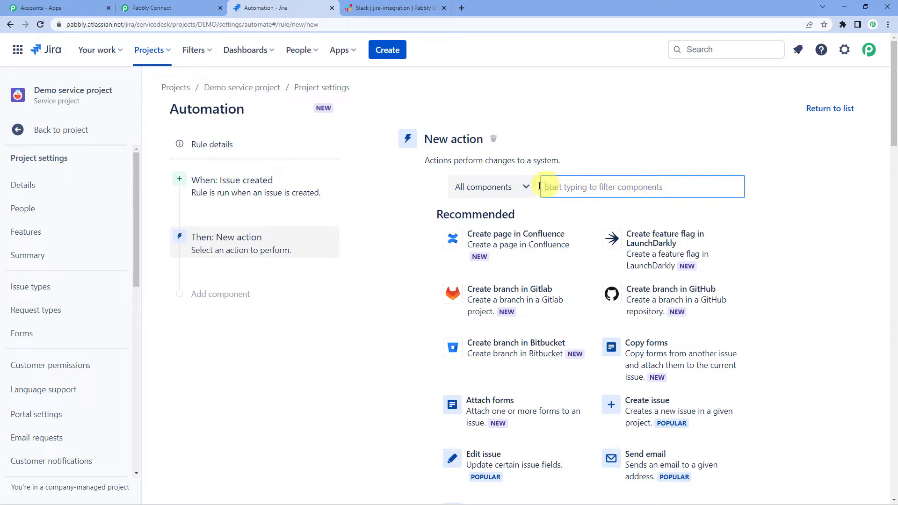
left_click(518, 193)
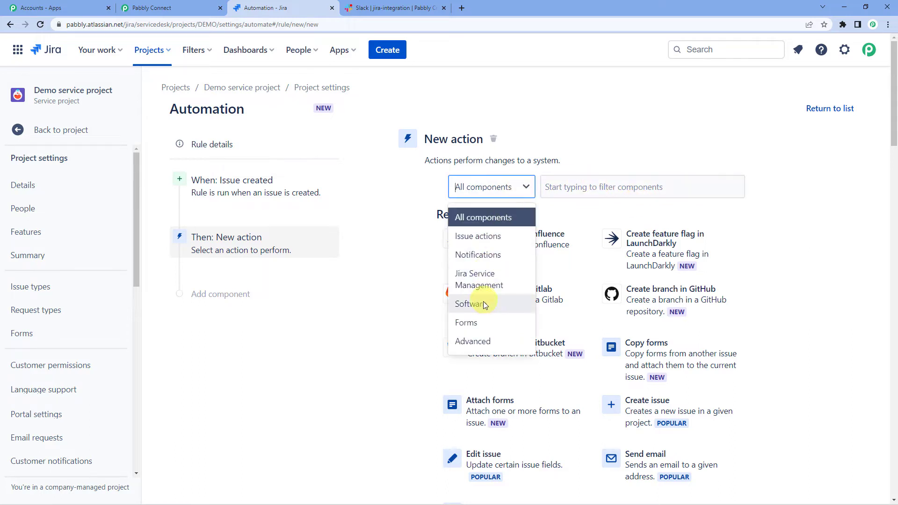
left_click(487, 257)
scroll(515, 243, "down", 1)
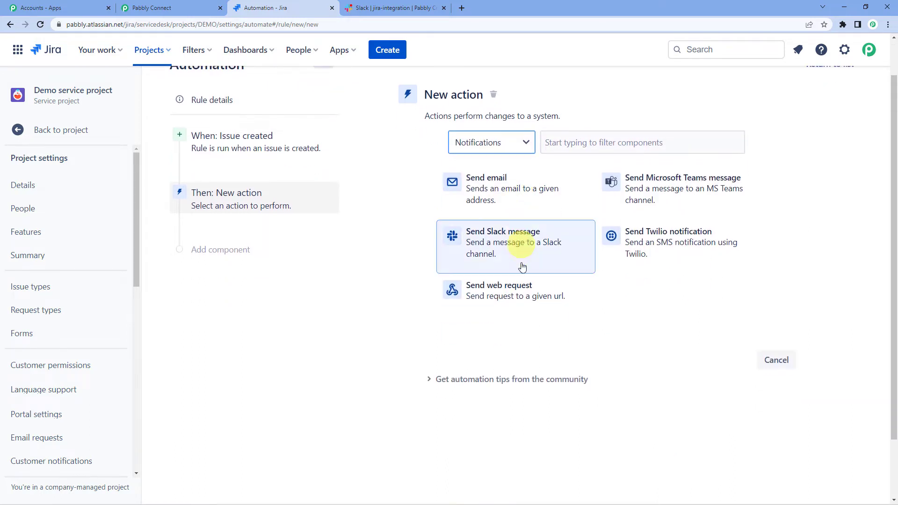
left_click(501, 290)
scroll(501, 291, "up", 1)
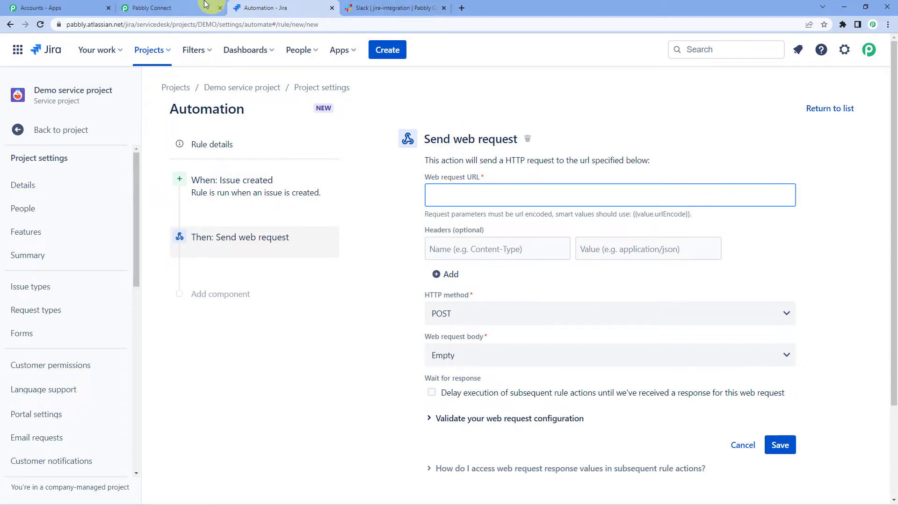
Step: Copy the webhook URL from Pabbly Connect and paste it as the Web request URL in Jira's Send web request action
left_click(189, 7)
left_click(724, 150)
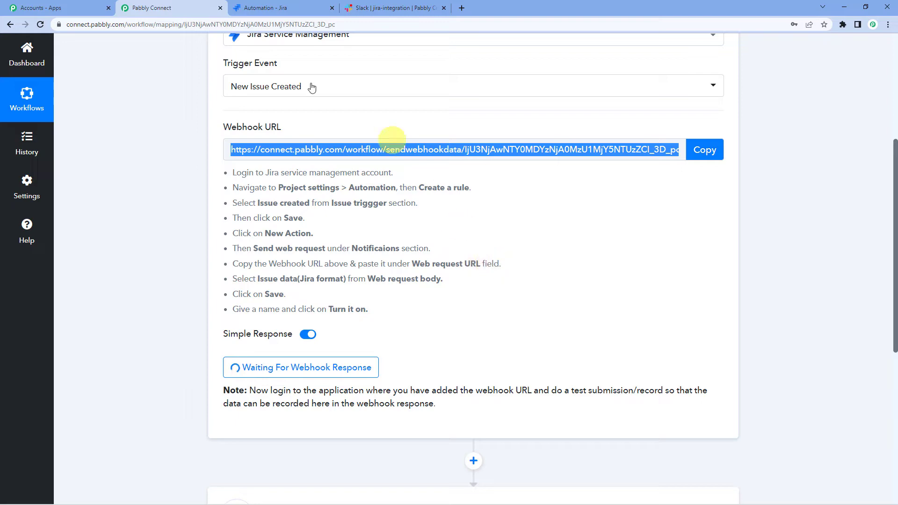
left_click(281, 8)
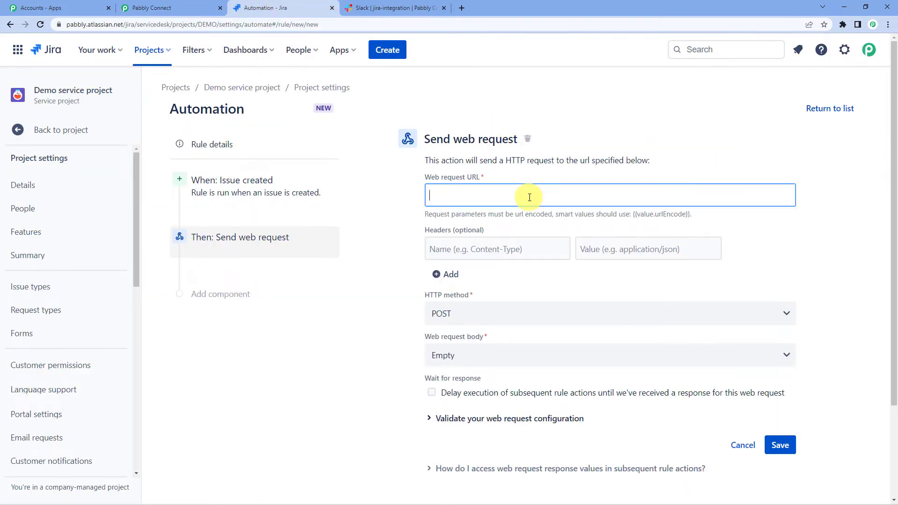
key("ctrl+v")
scroll(528, 195, "down", 3)
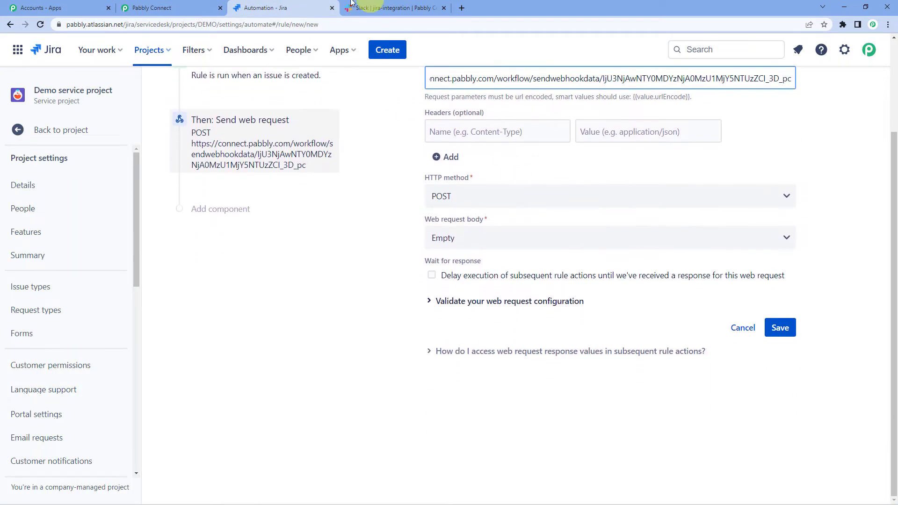
Step: Check the webhook instructions in Pabbly Connect, set Jira's web request body to Issue data (Jira format), and save the action
left_click(205, 5)
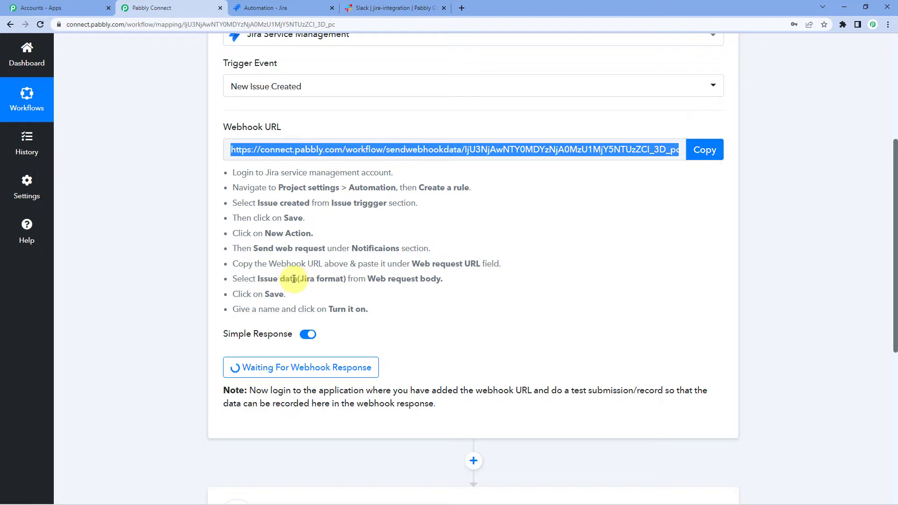
left_click_drag(293, 279, 442, 280)
left_click(365, 285)
left_click(323, 7)
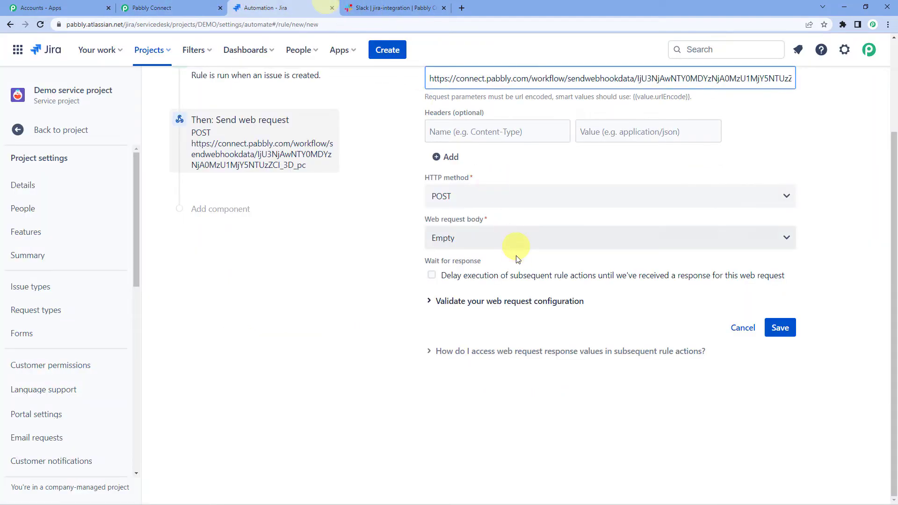
left_click(470, 240)
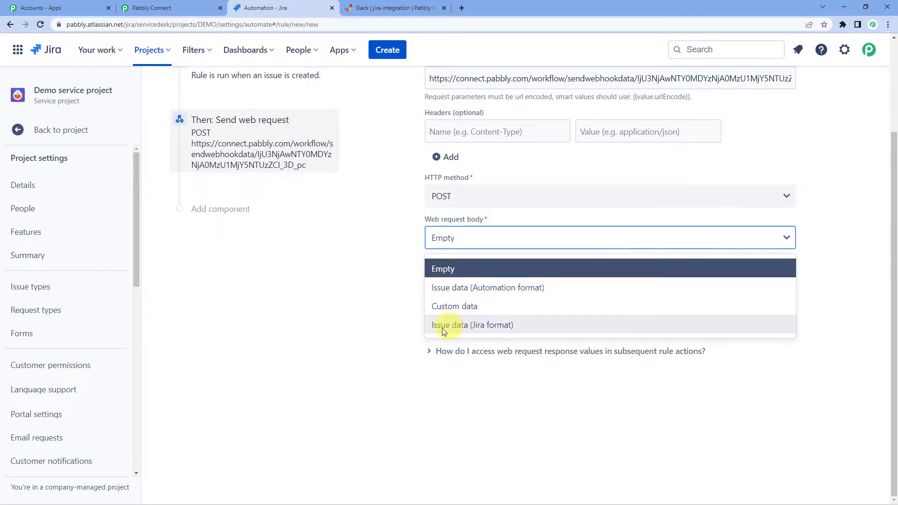
left_click(470, 327)
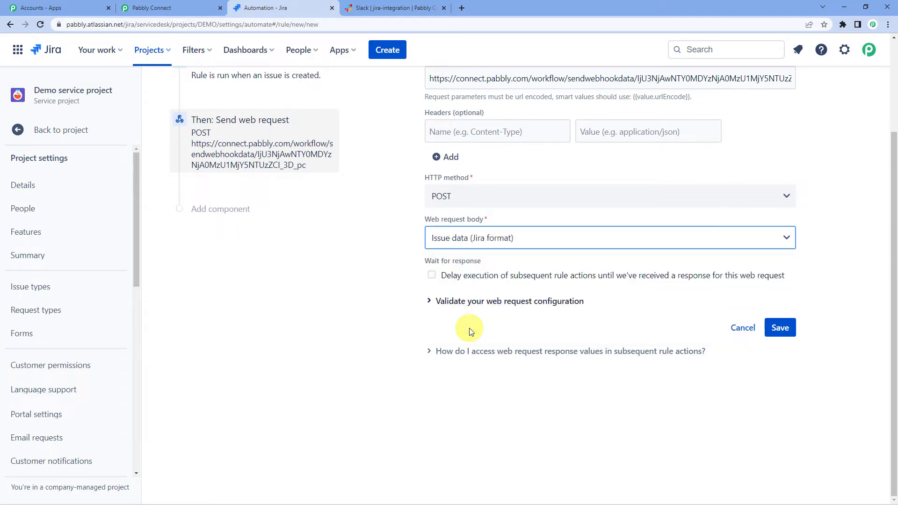
left_click(776, 331)
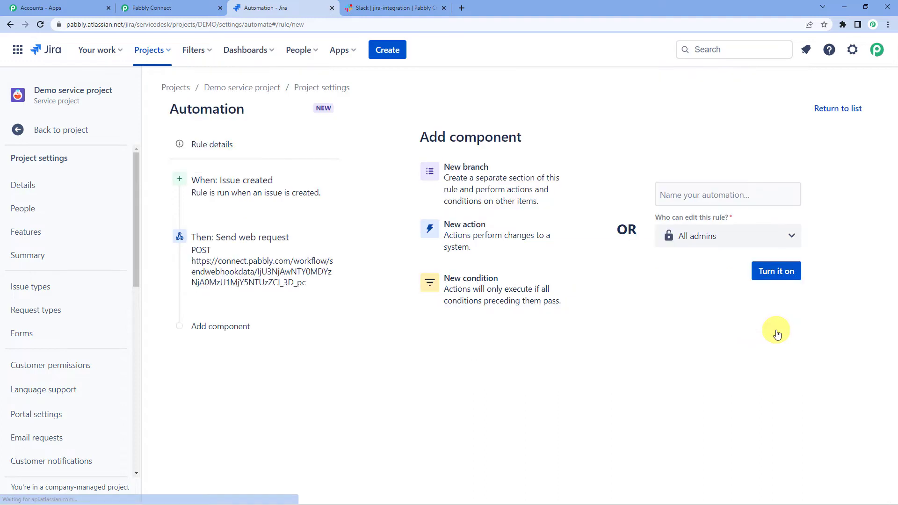
Step: Consult the final webhook instruction in Pabbly Connect, name the Jira automation rule Trial and turn it on
left_click(687, 198)
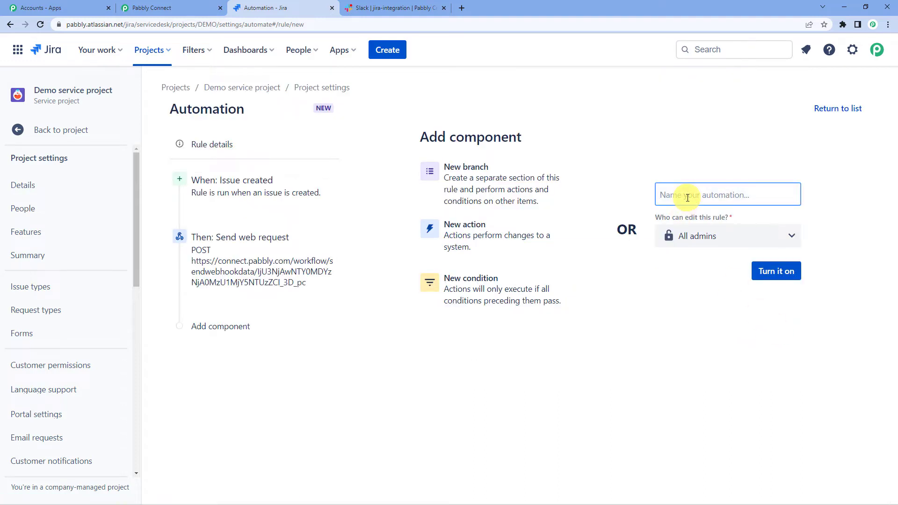
left_click(208, 7)
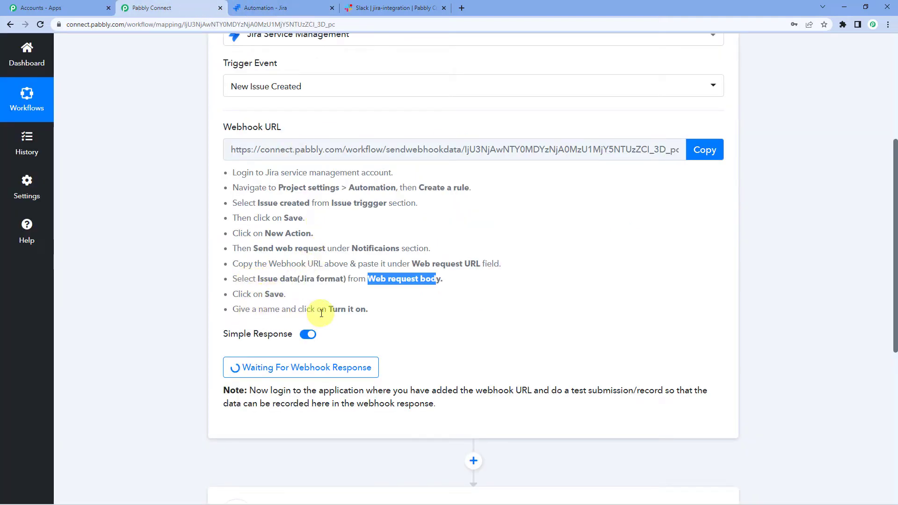
left_click(283, 7)
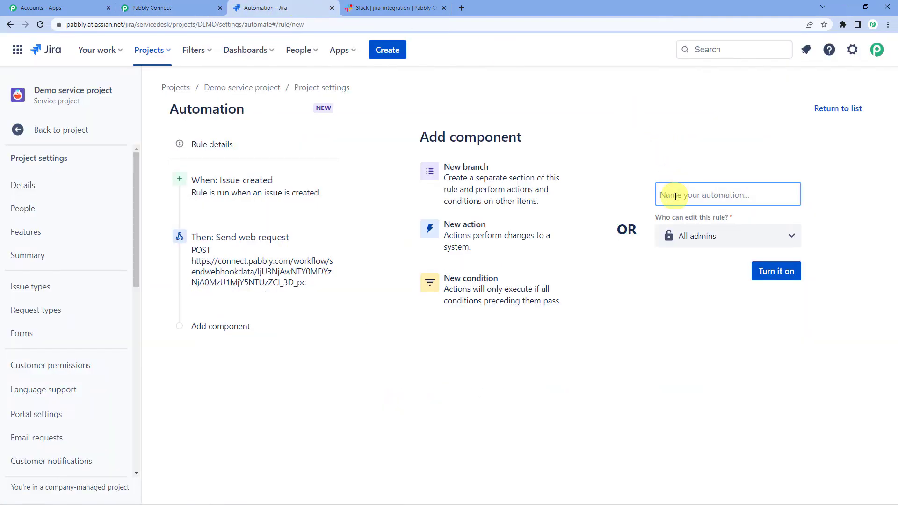
type("Trial")
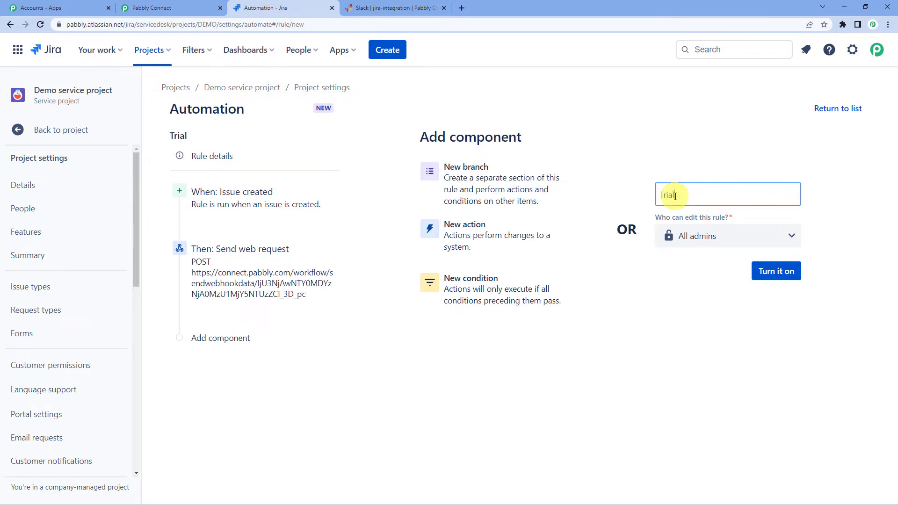
left_click(786, 275)
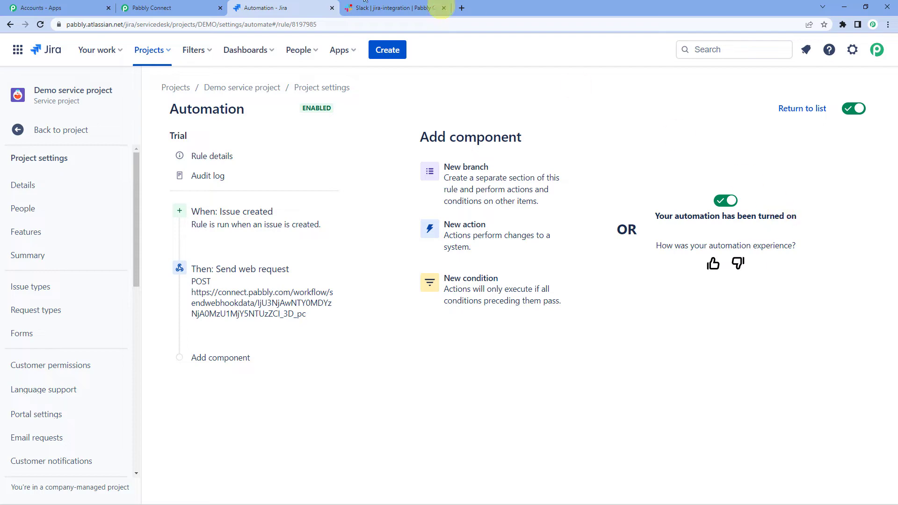
Step: Review the trigger's webhook status in Pabbly Connect and return to the Demo service project's queues in Jira
left_click(159, 7)
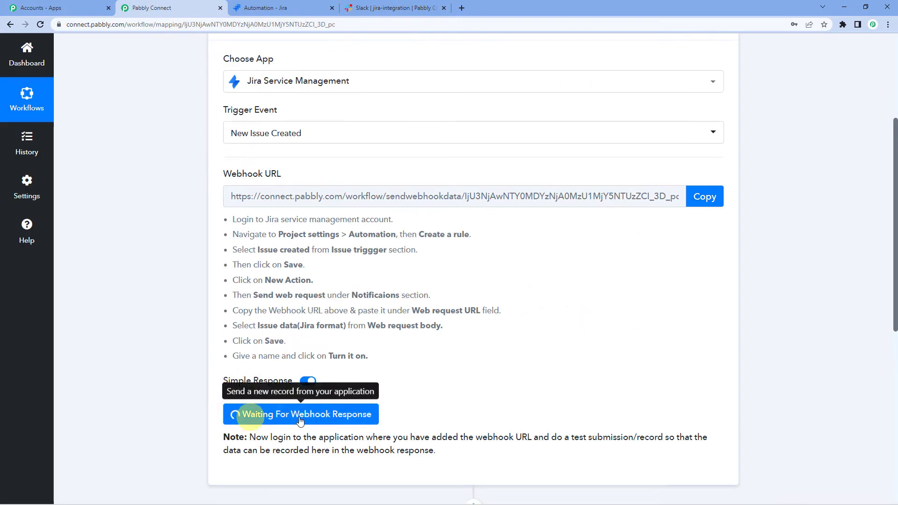
scroll(421, 360, "down", 2)
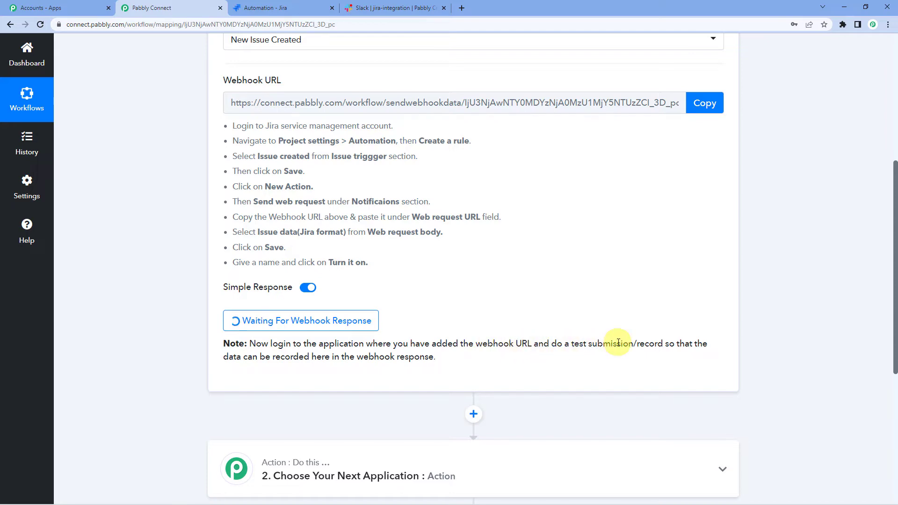
scroll(445, 295, "up", 4)
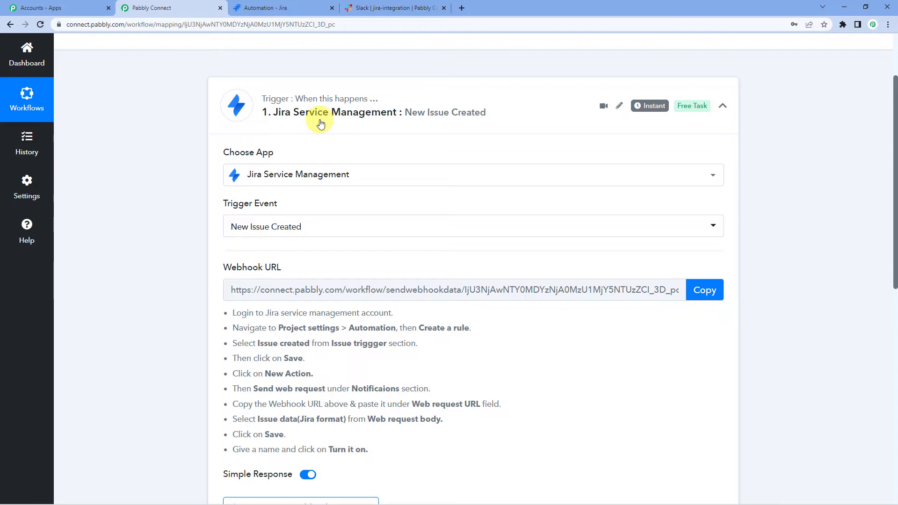
left_click(271, 6)
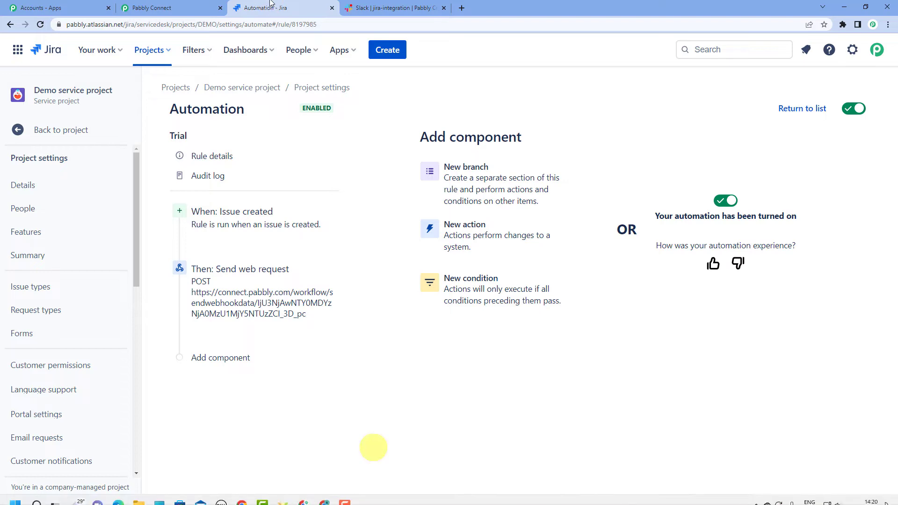
left_click(16, 130)
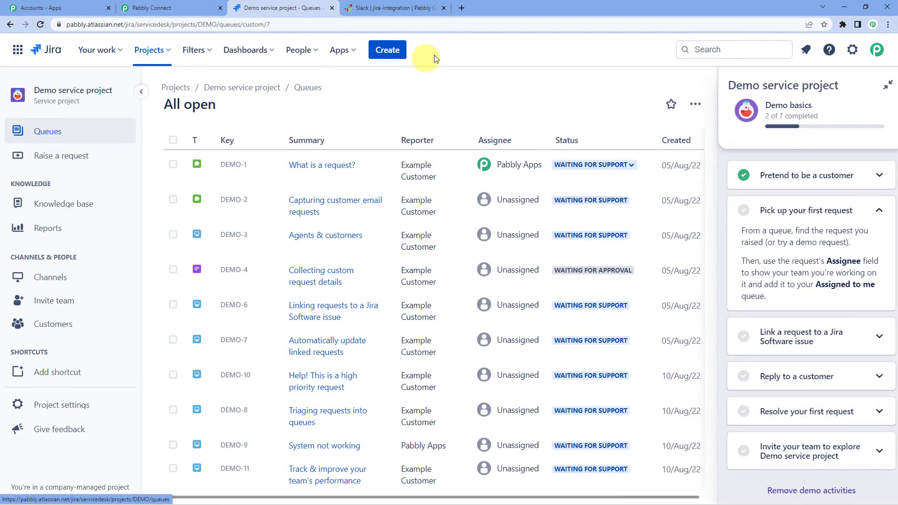
Step: Start a new IT Help issue in Demo service project and set its due date to 8/12/2022
left_click(386, 50)
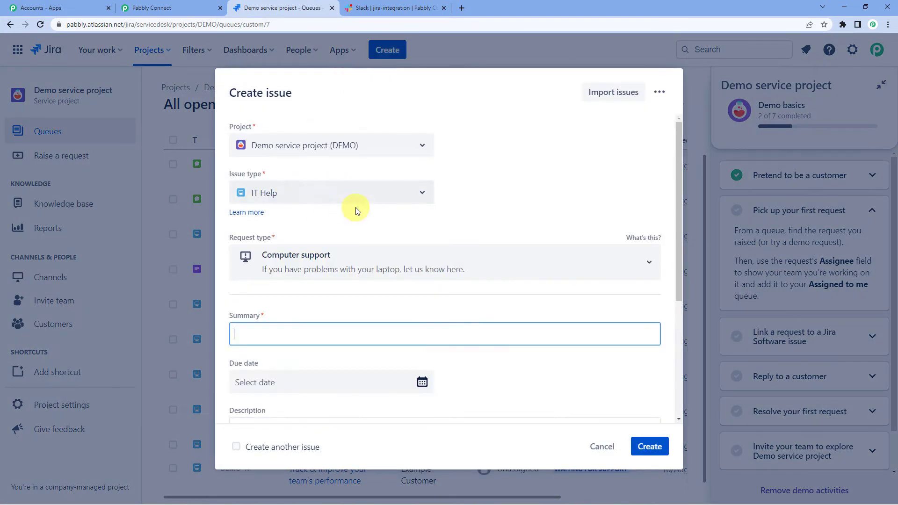
left_click(301, 197)
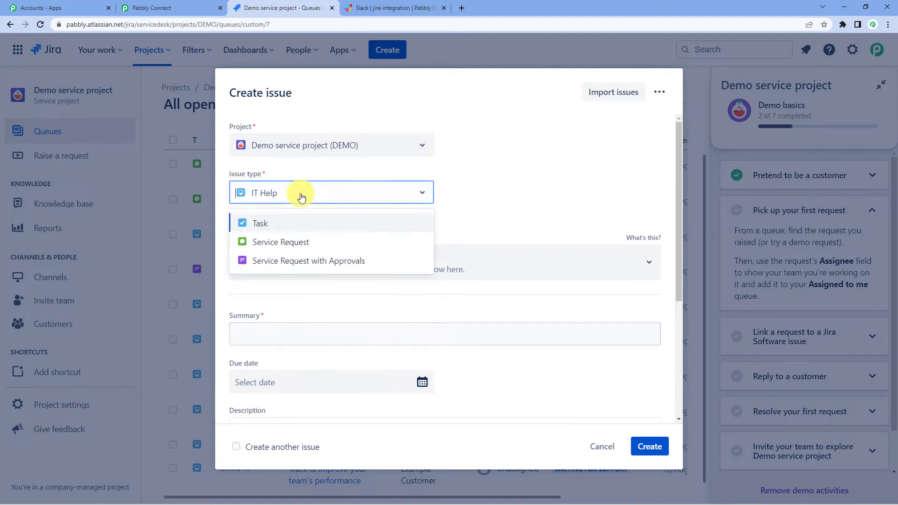
left_click(283, 197)
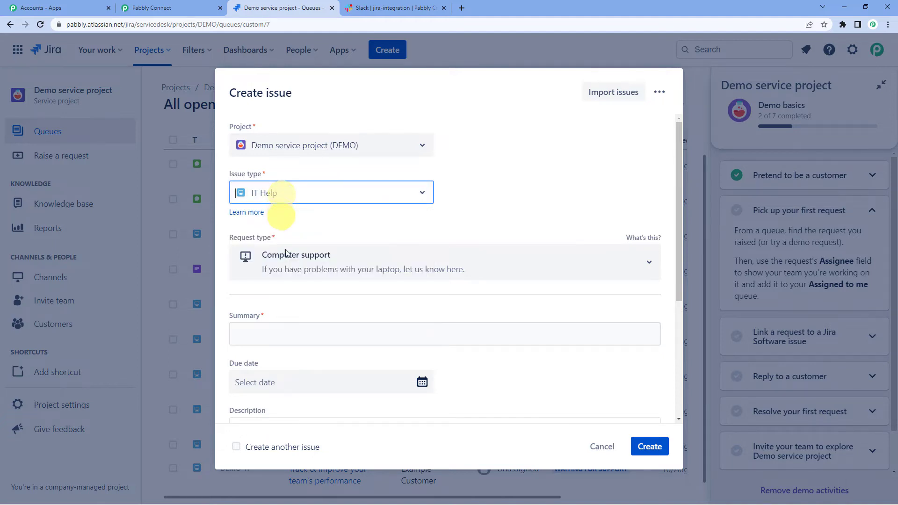
scroll(309, 262, "down", 2)
scroll(299, 281, "down", 1)
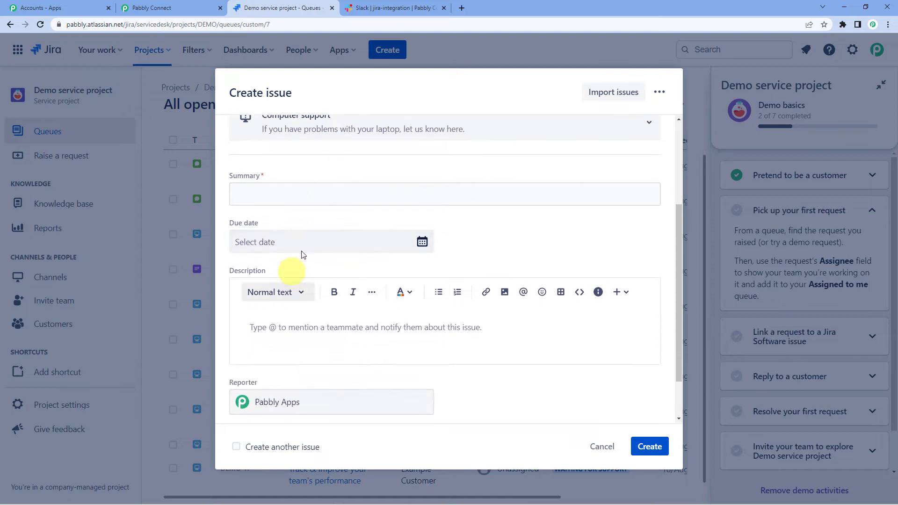
left_click(422, 243)
left_click(373, 336)
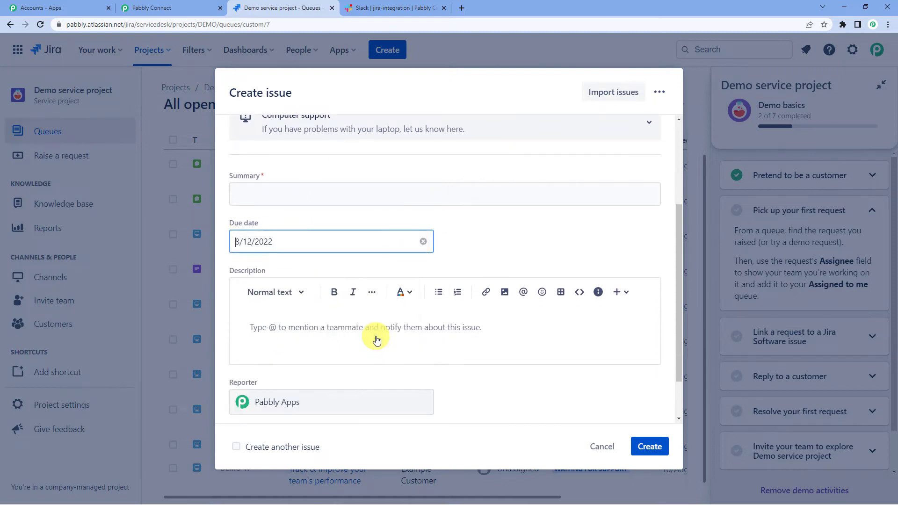
scroll(429, 225, "down", 1)
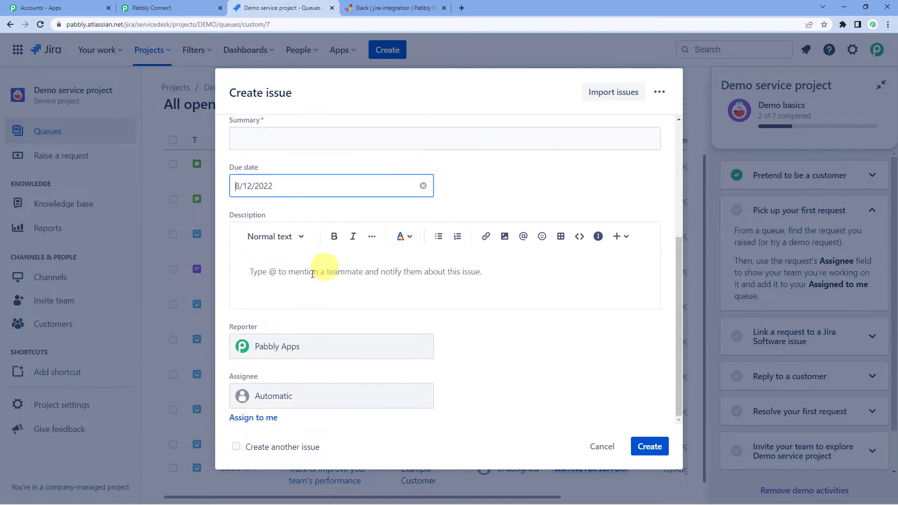
scroll(287, 200, "up", 1)
scroll(287, 200, "up", 1)
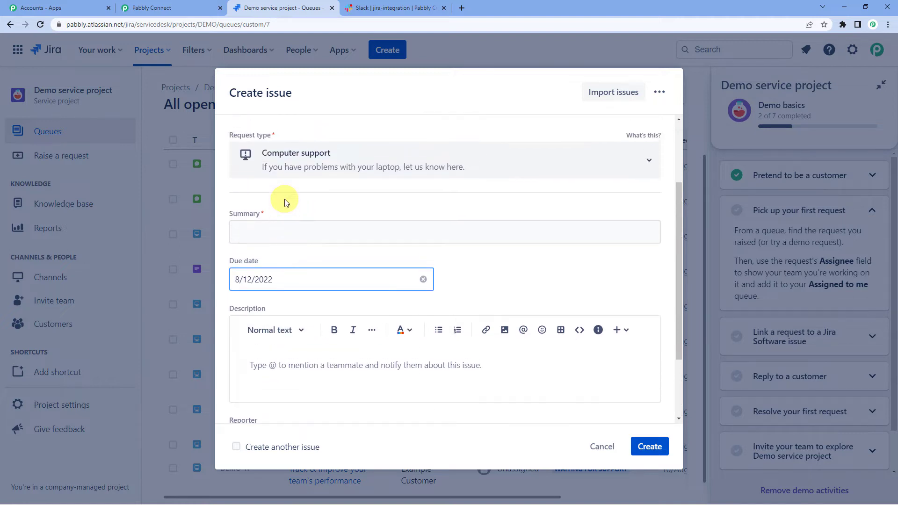
Step: Give the issue the summary Integration Error, assign it to Pabbly Apps, and create it
left_click(269, 230)
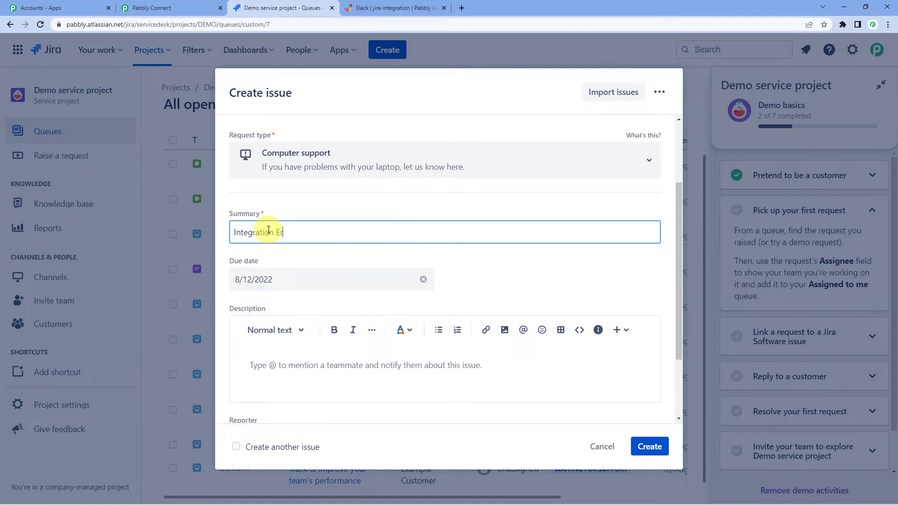
scroll(304, 262, "down", 2)
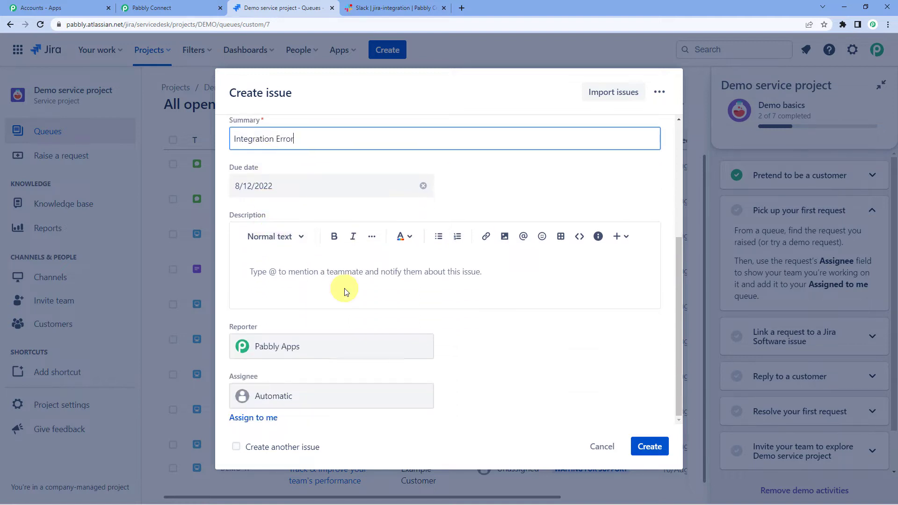
left_click(289, 392)
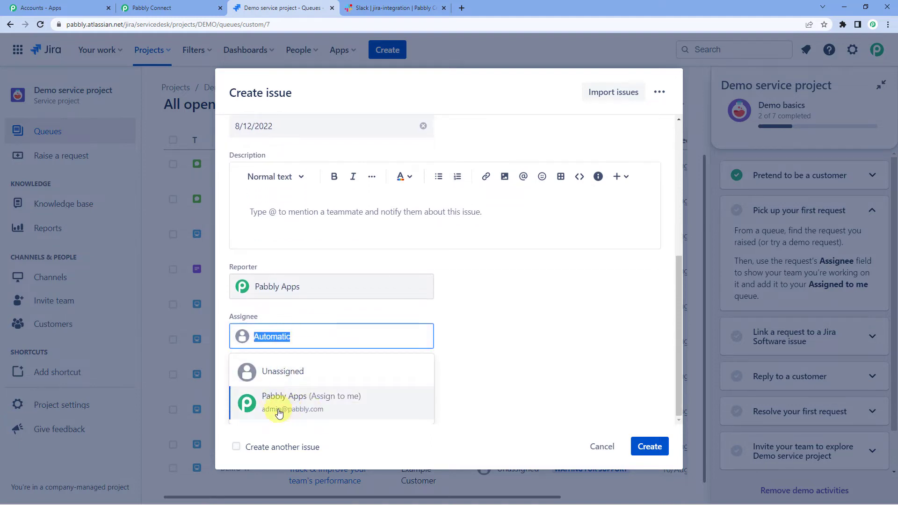
left_click(297, 403)
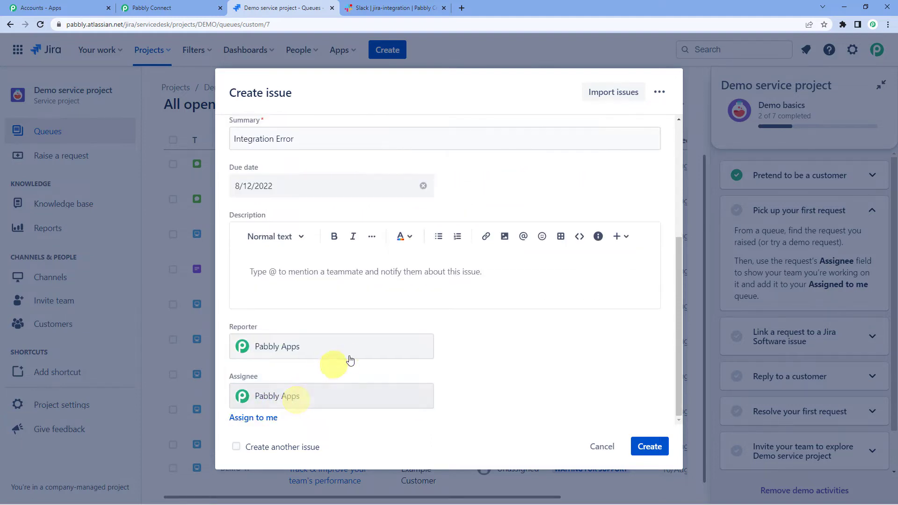
left_click(651, 447)
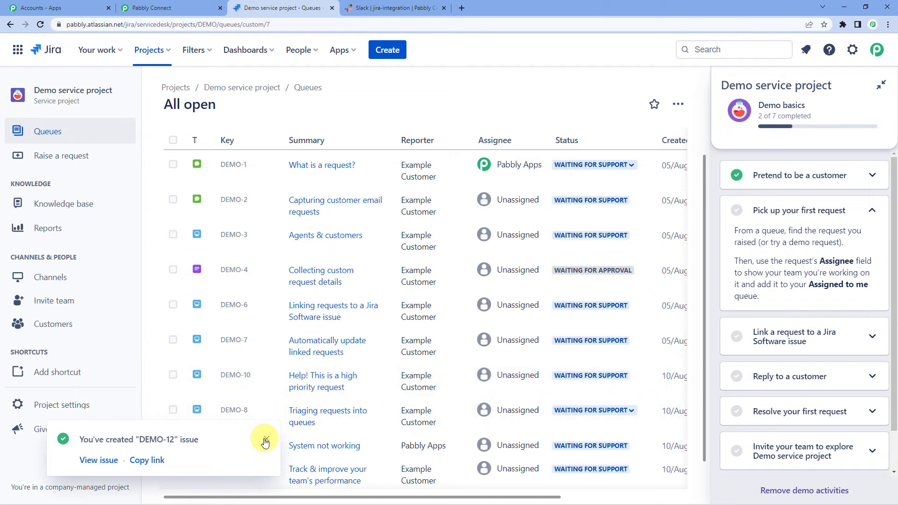
left_click(265, 440)
scroll(314, 400, "down", 1)
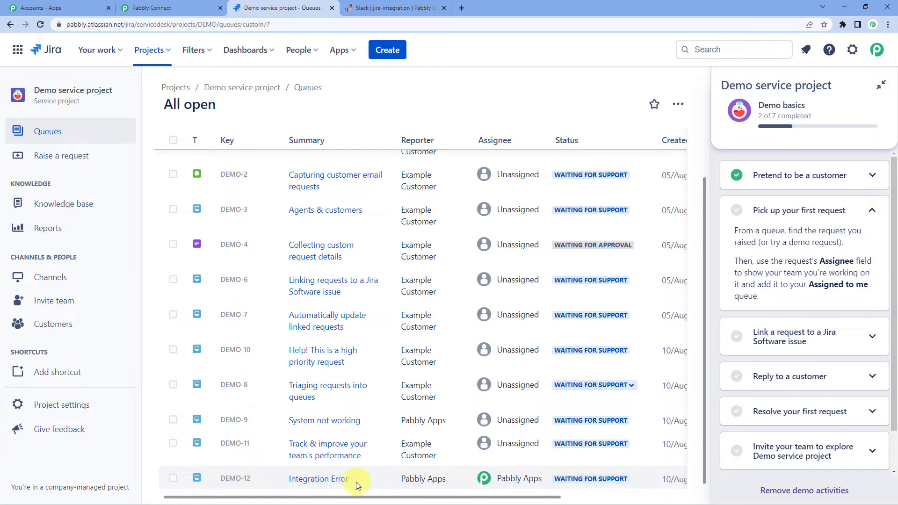
Step: Switch to Pabbly Connect and examine the issue fields in the captured webhook response
left_click(174, 4)
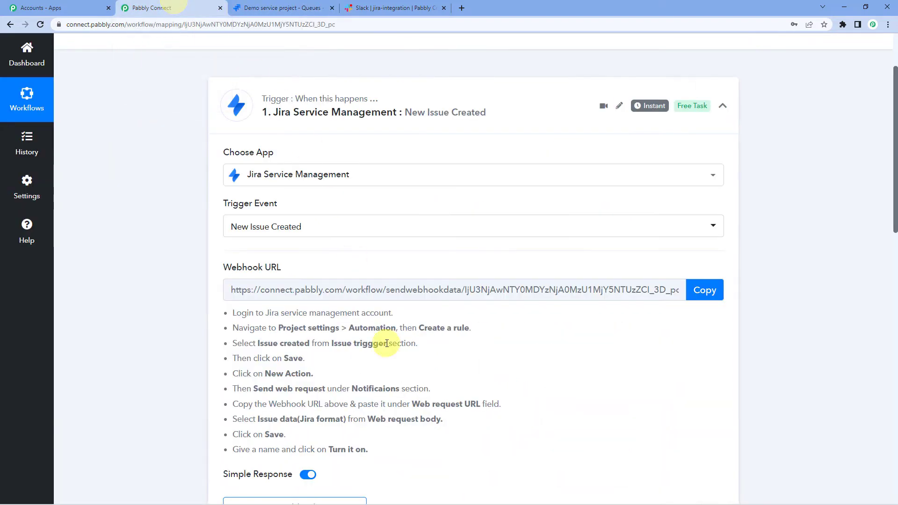
scroll(379, 318, "down", 5)
scroll(515, 267, "down", 3)
scroll(515, 267, "down", 2)
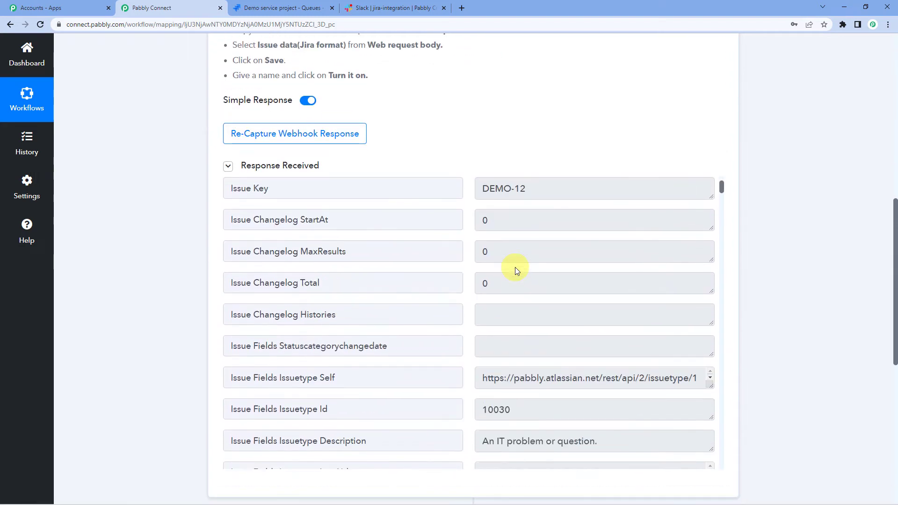
scroll(518, 196, "down", 1)
scroll(535, 241, "down", 3)
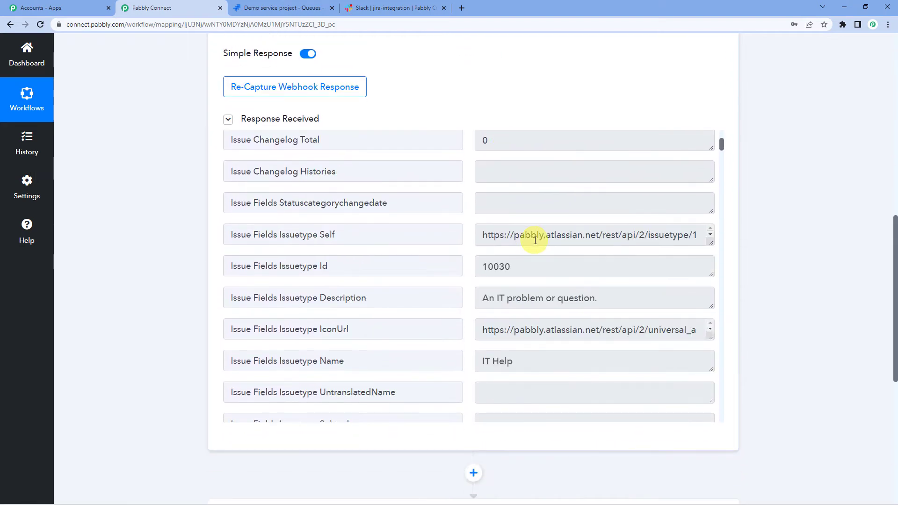
scroll(535, 241, "down", 12)
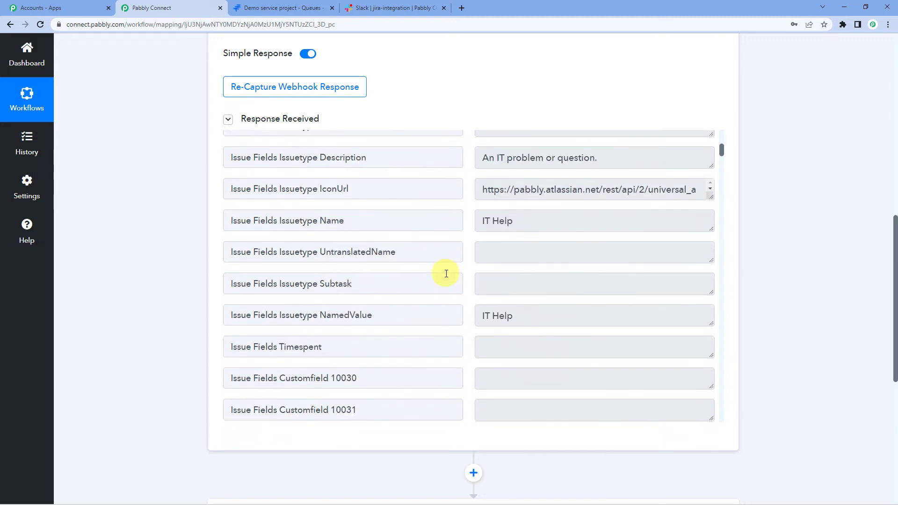
Step: Examine the summary, due date and user fields in the captured response, then review the trigger setup
scroll(489, 237, "down", 1)
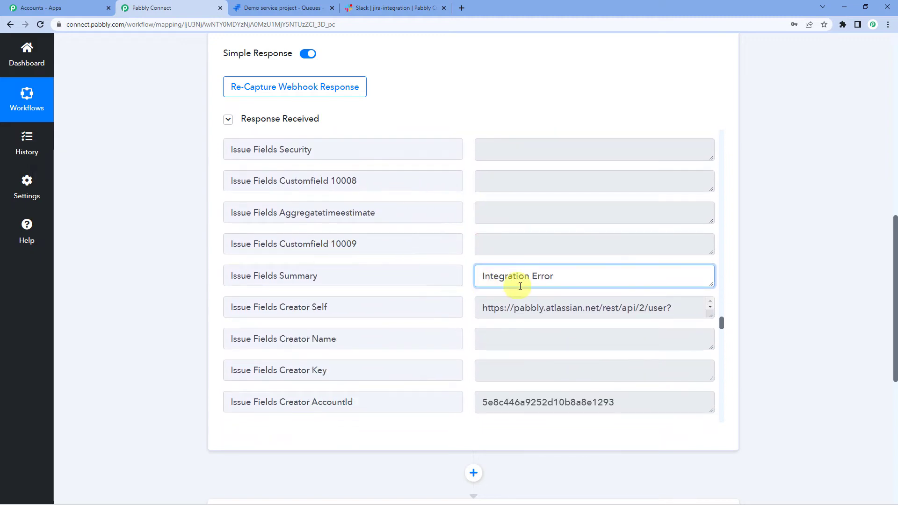
scroll(556, 276, "down", 12)
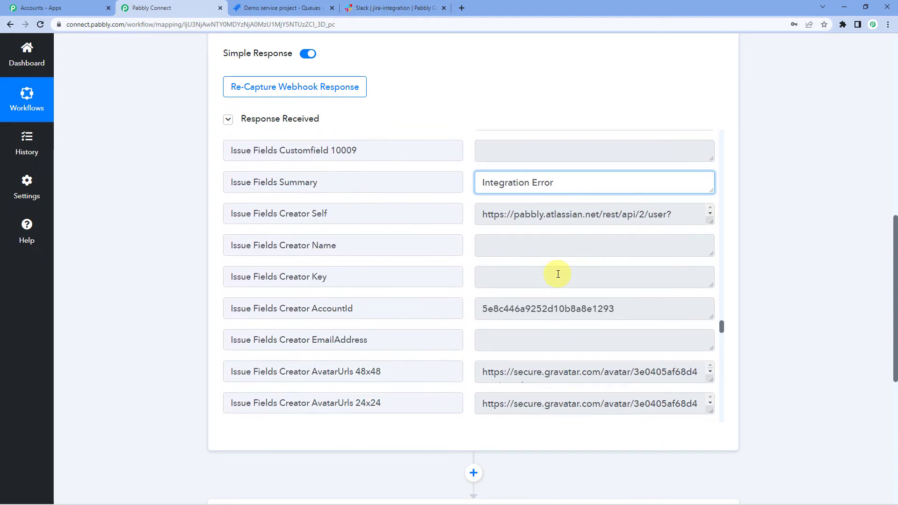
scroll(529, 248, "down", 2)
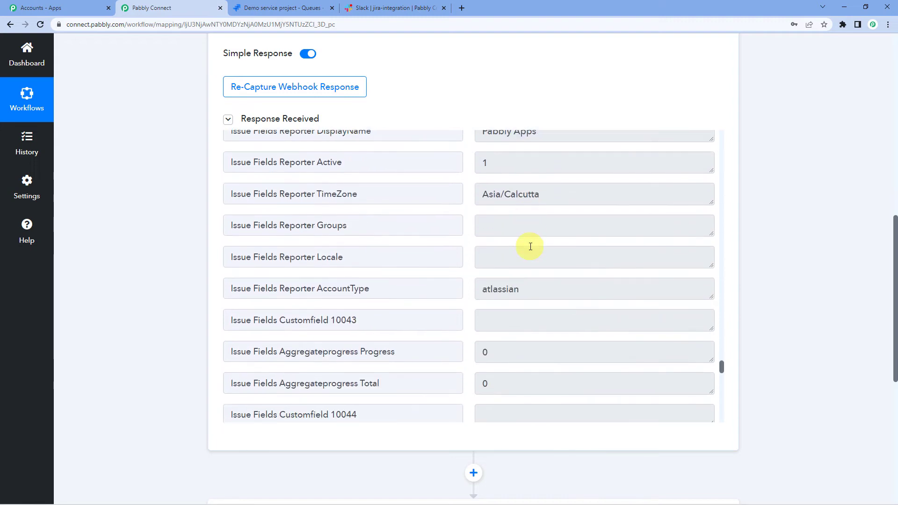
scroll(530, 247, "down", 8)
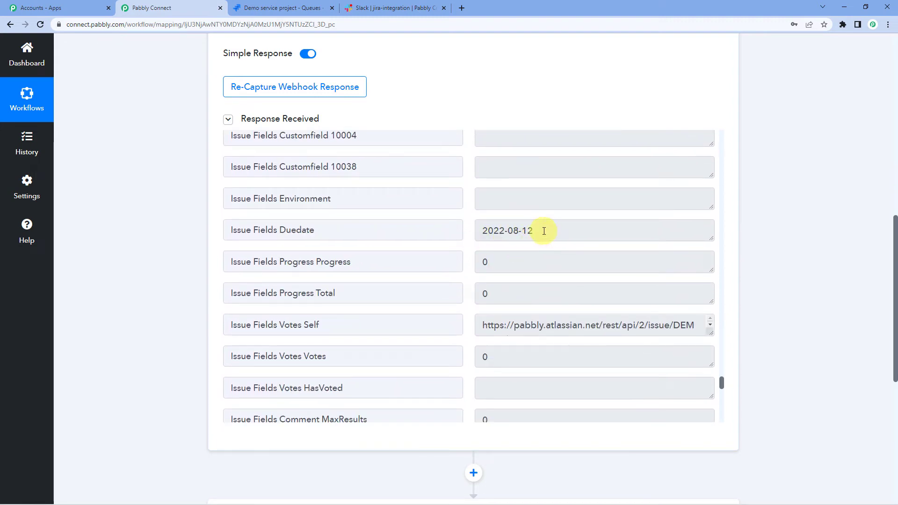
scroll(496, 258, "down", 9)
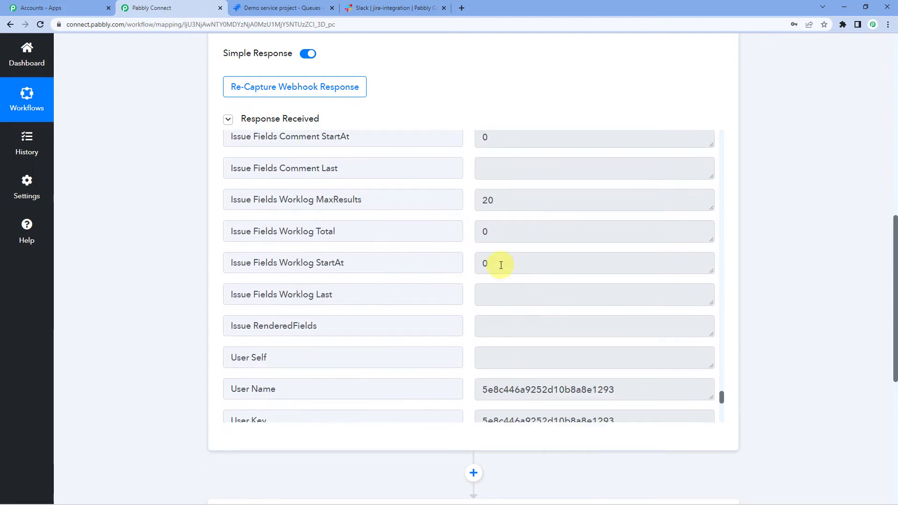
scroll(501, 265, "down", 2)
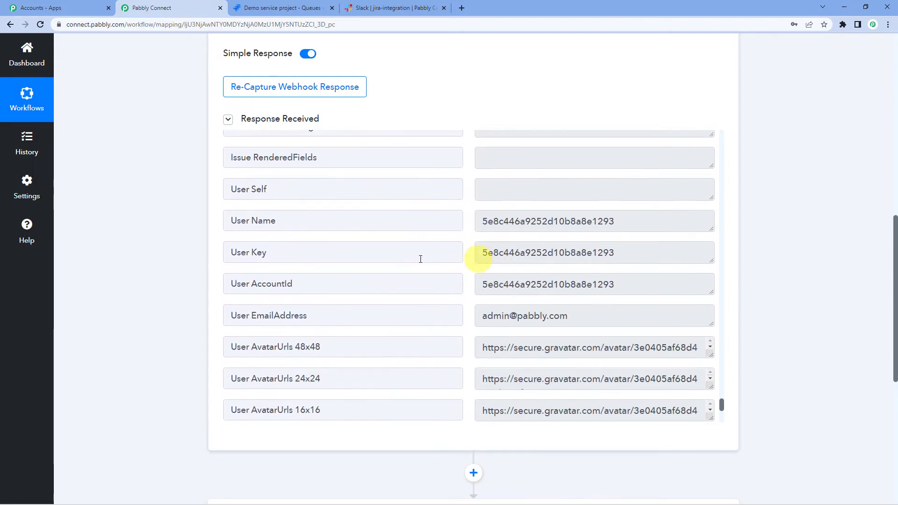
scroll(143, 295, "up", 9)
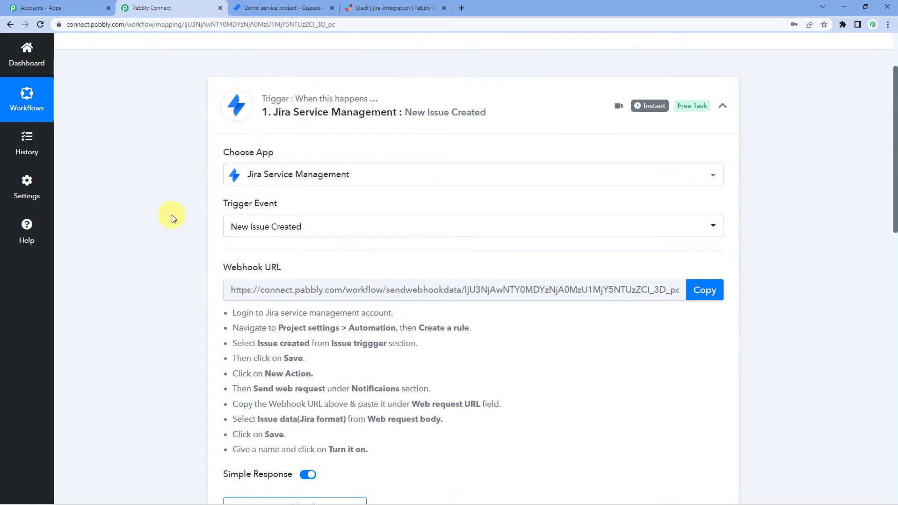
Step: Set the workflow's second step to the Slack app with the Send Channel Message action event
scroll(171, 215, "down", 1)
scroll(170, 215, "down", 14)
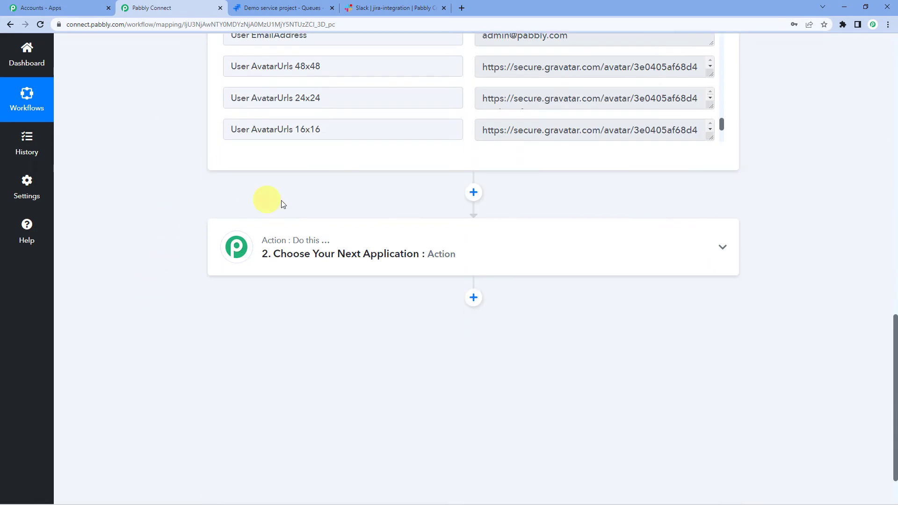
left_click(354, 253)
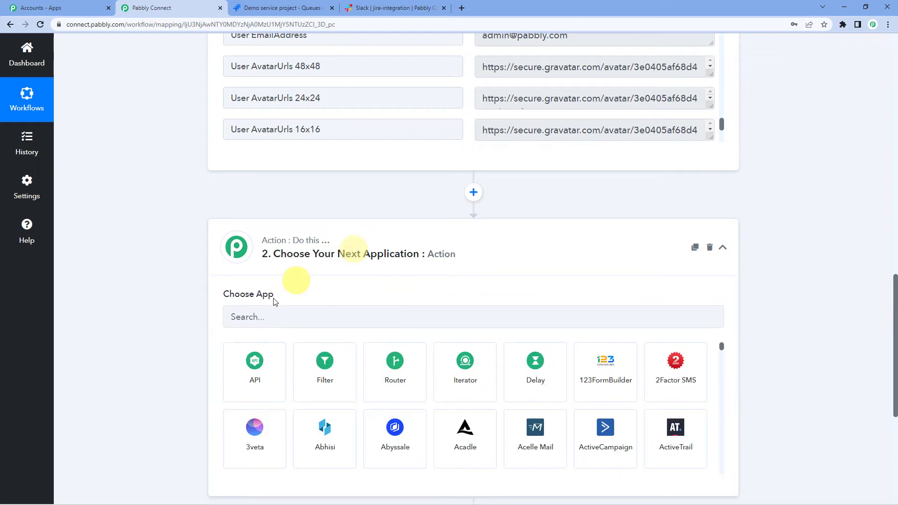
left_click(251, 316)
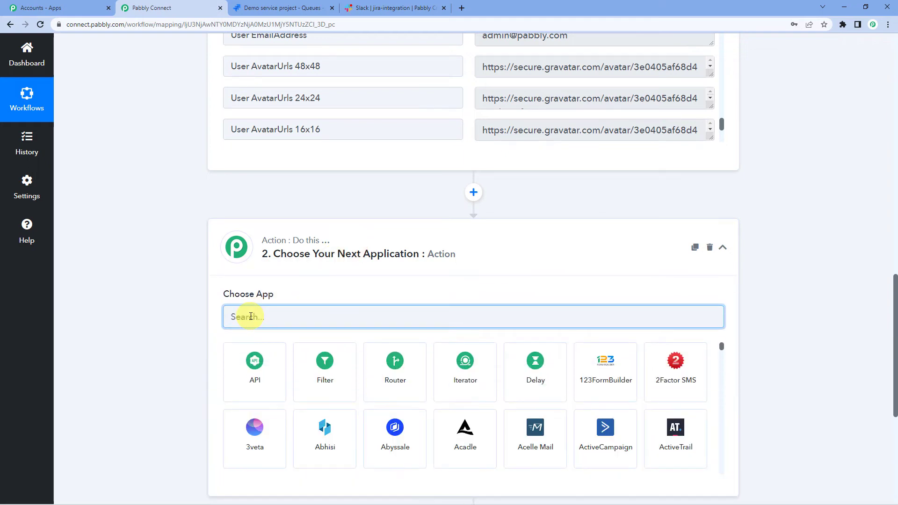
type("sla")
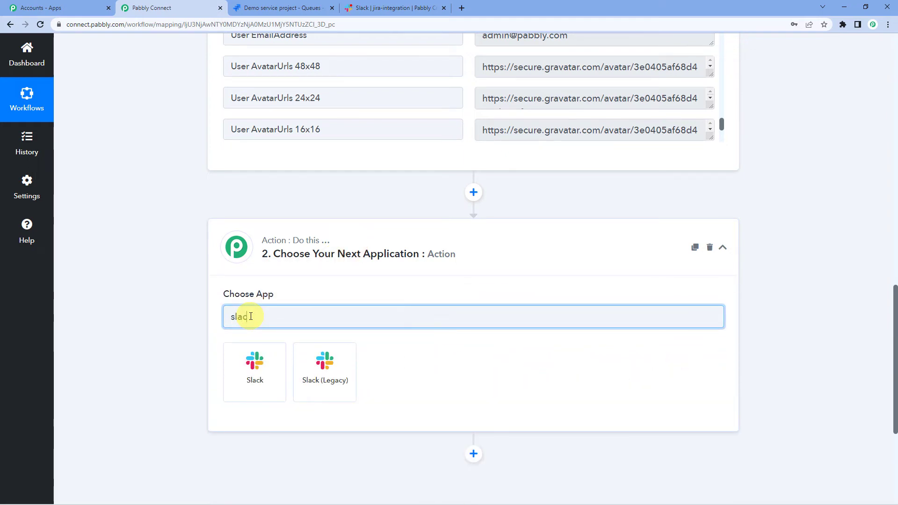
type("c")
left_click(258, 363)
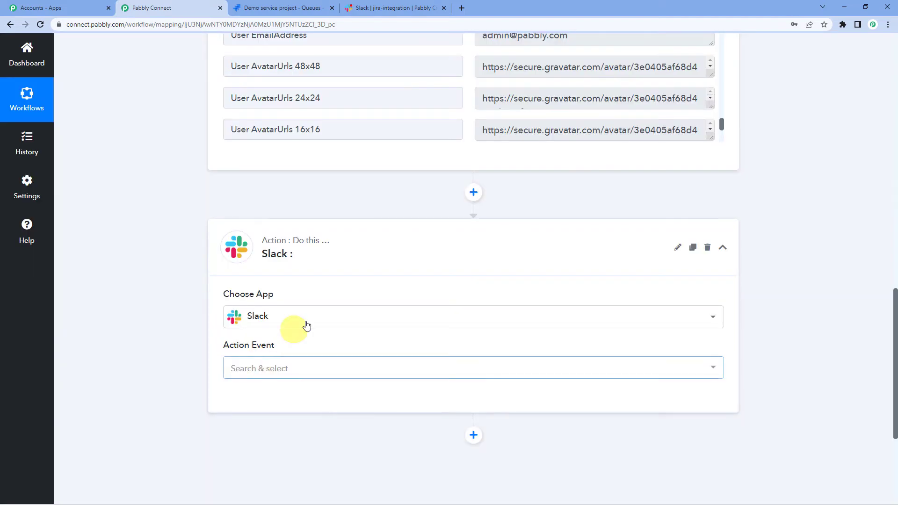
scroll(295, 313, "down", 2)
left_click(268, 279)
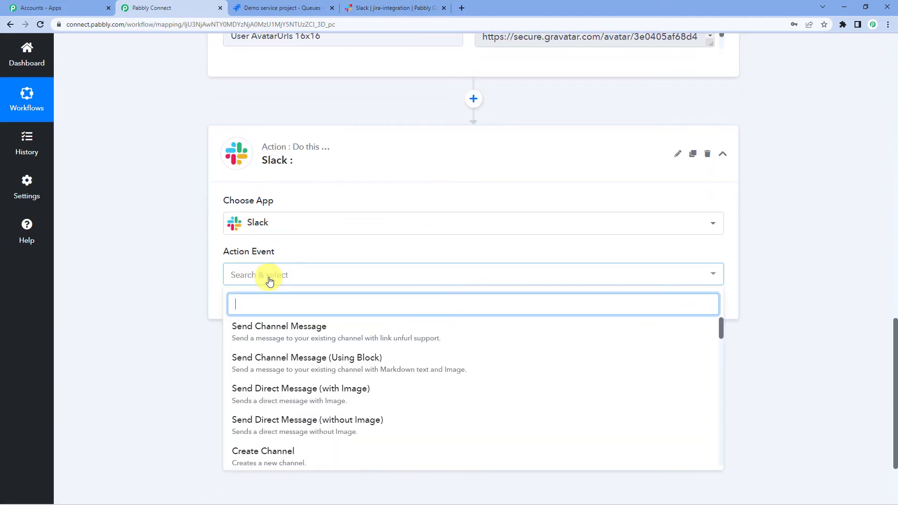
left_click(278, 333)
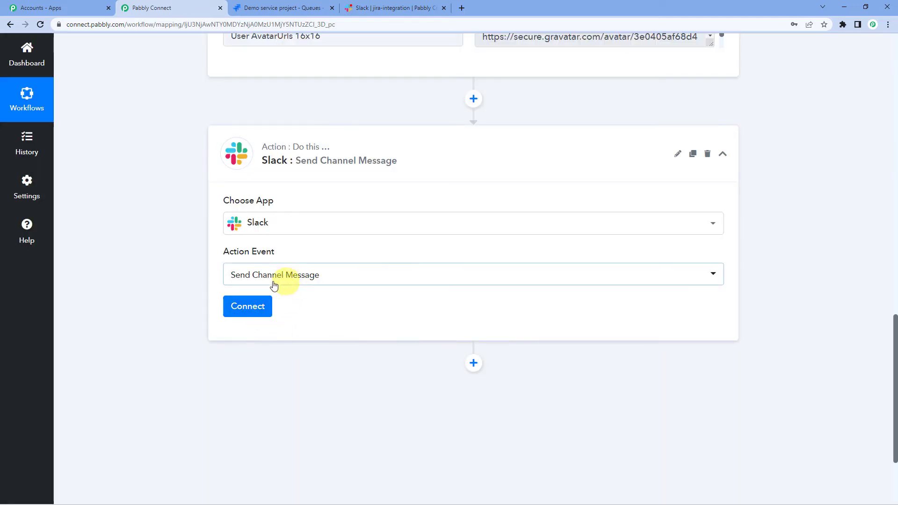
Step: Start a new Slack connection for the action and submit user as its token type
left_click(247, 308)
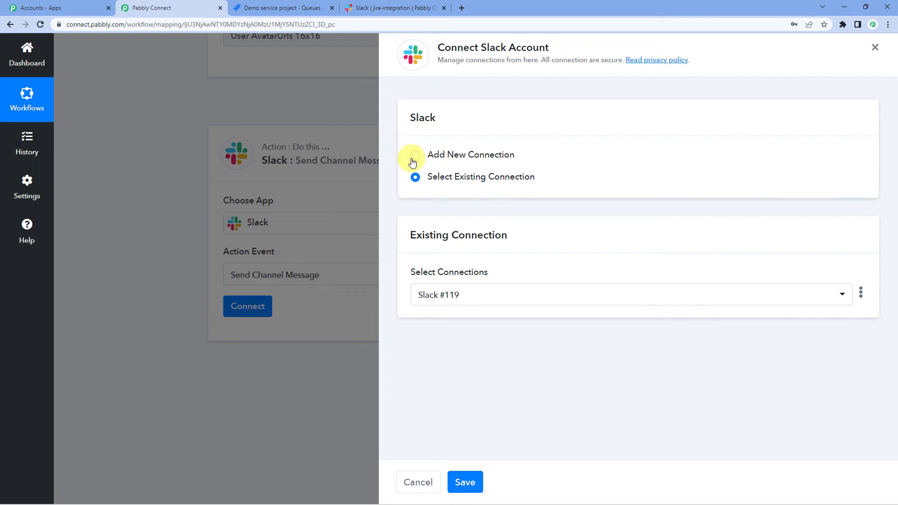
left_click(414, 155)
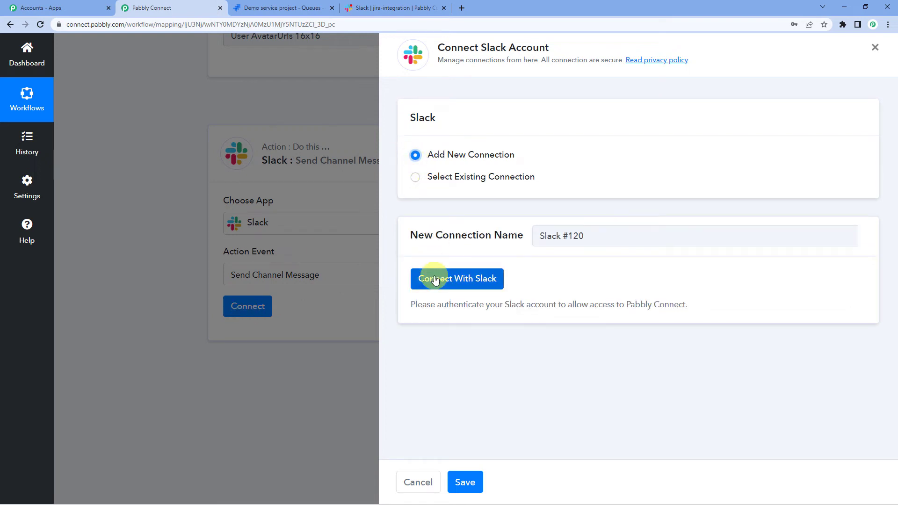
left_click(435, 280)
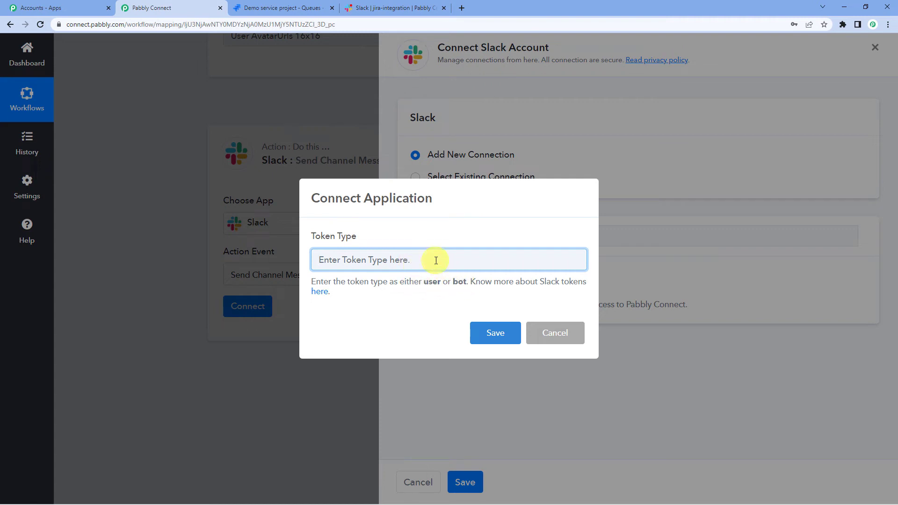
type("user")
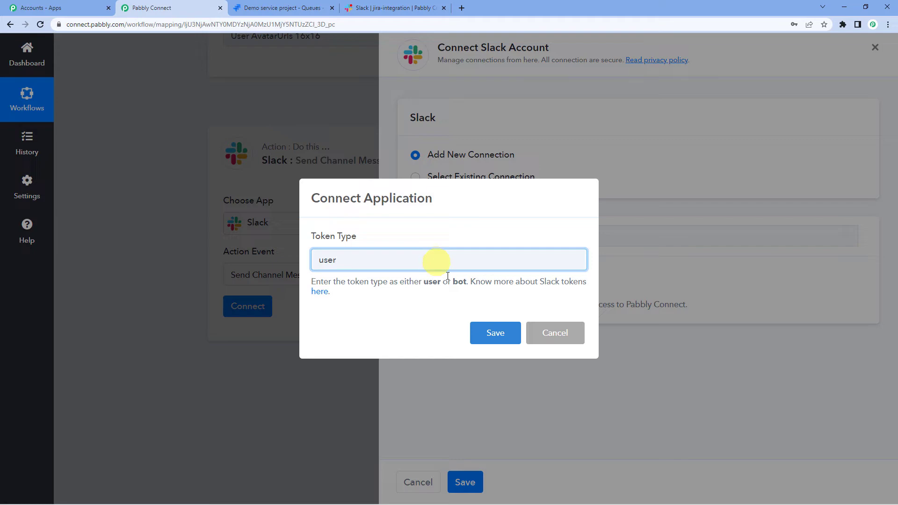
left_click(493, 330)
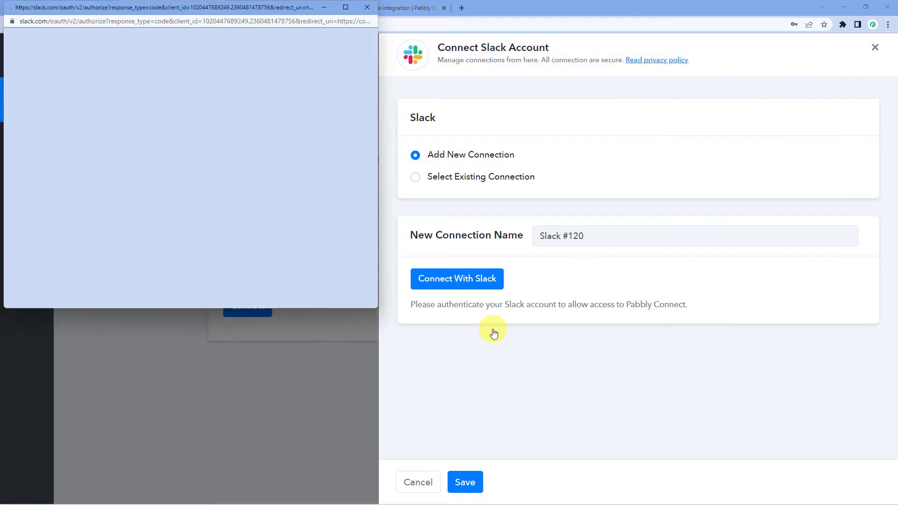
Step: Grant Pabbly Connect access to the Slack workspace and dismiss the authorization confirmation
scroll(224, 177, "down", 4)
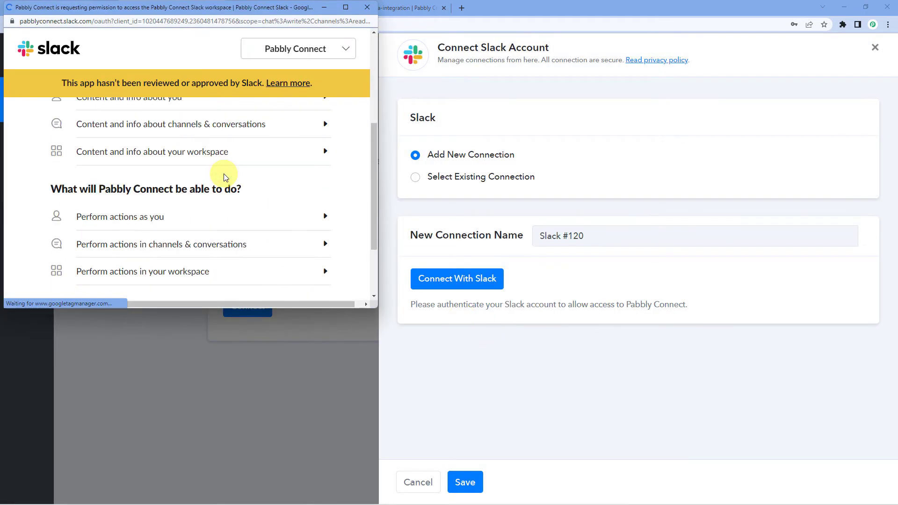
scroll(223, 177, "down", 2)
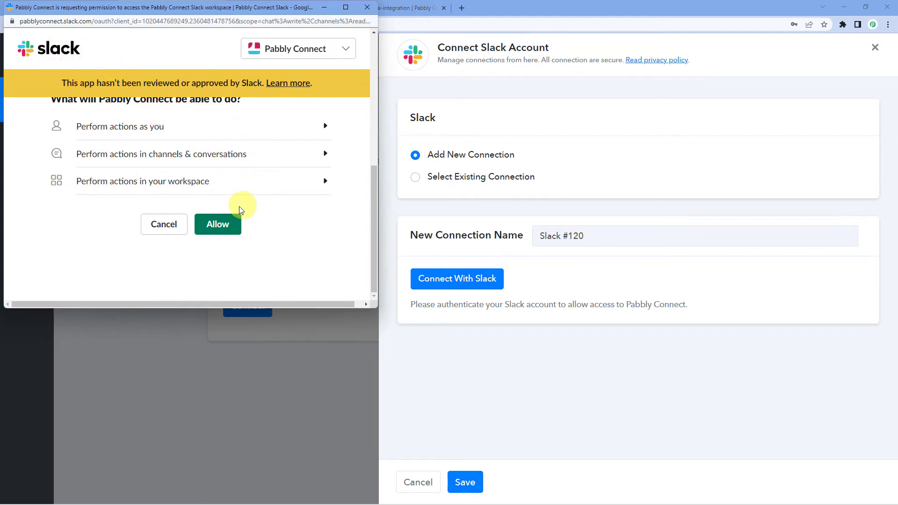
left_click(225, 224)
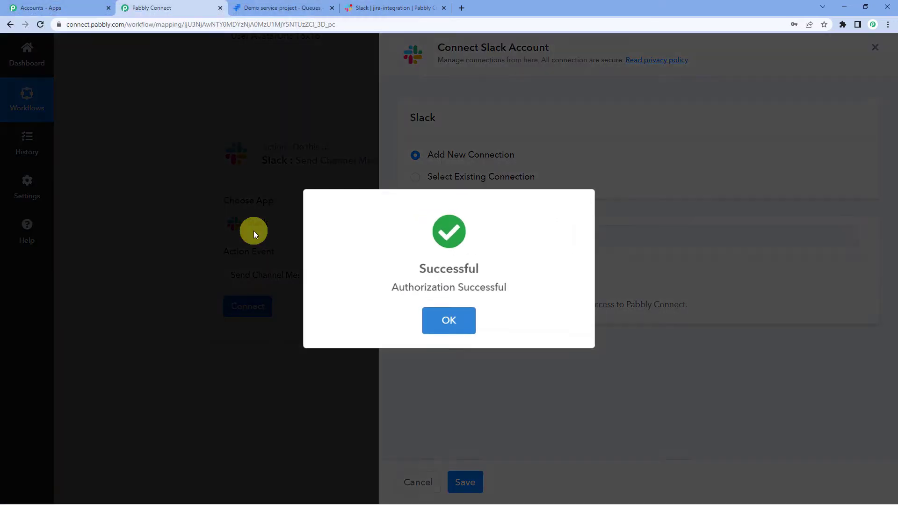
left_click(434, 327)
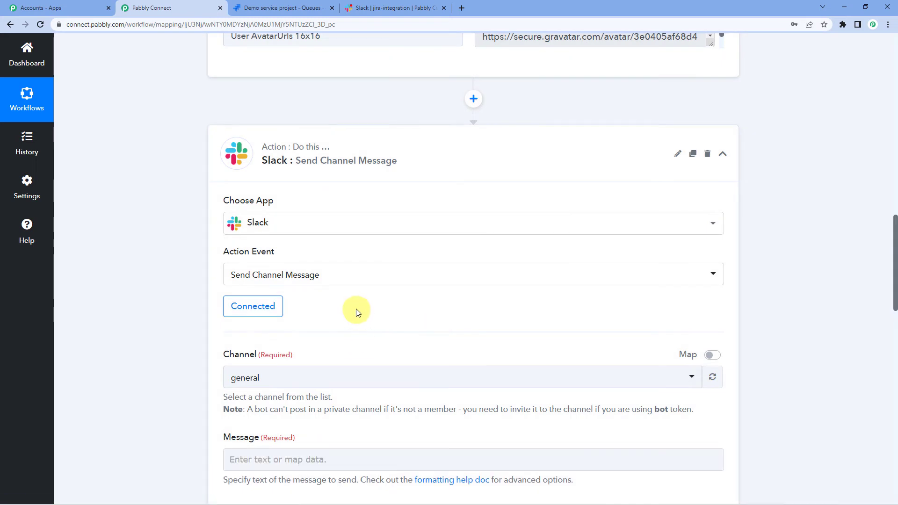
Step: Look through the action's channel choices and the channels in the Slack workspace, then return to Pabbly Connect
scroll(348, 302, "down", 3)
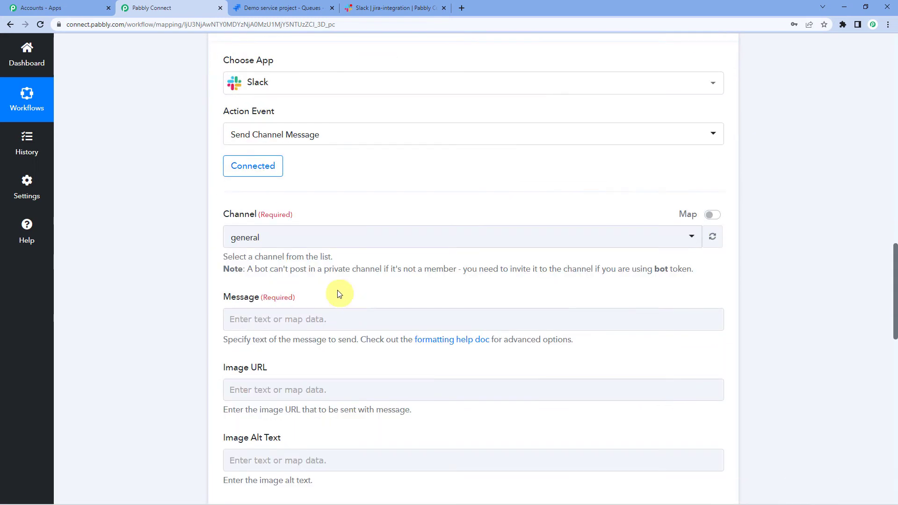
left_click(314, 236)
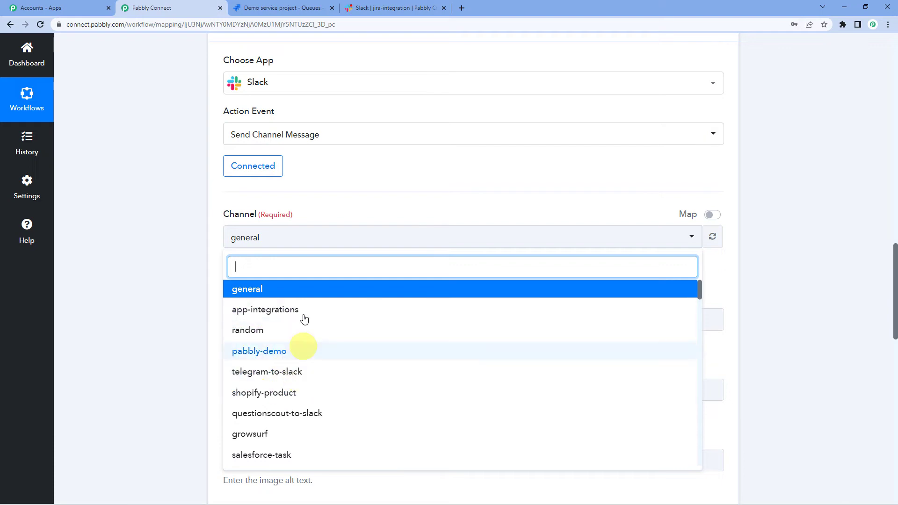
left_click(313, 214)
left_click(408, 6)
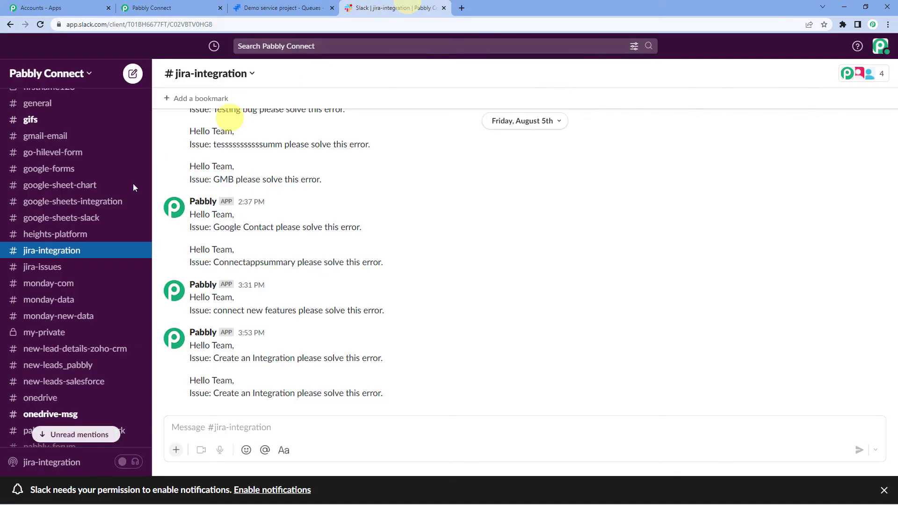
scroll(35, 285, "up", 3)
scroll(37, 288, "up", 4)
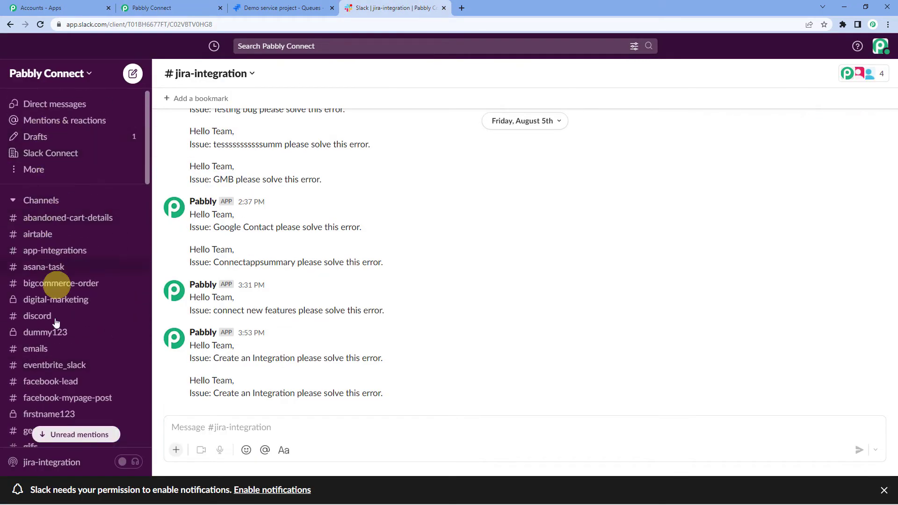
scroll(55, 242, "down", 3)
left_click(189, 6)
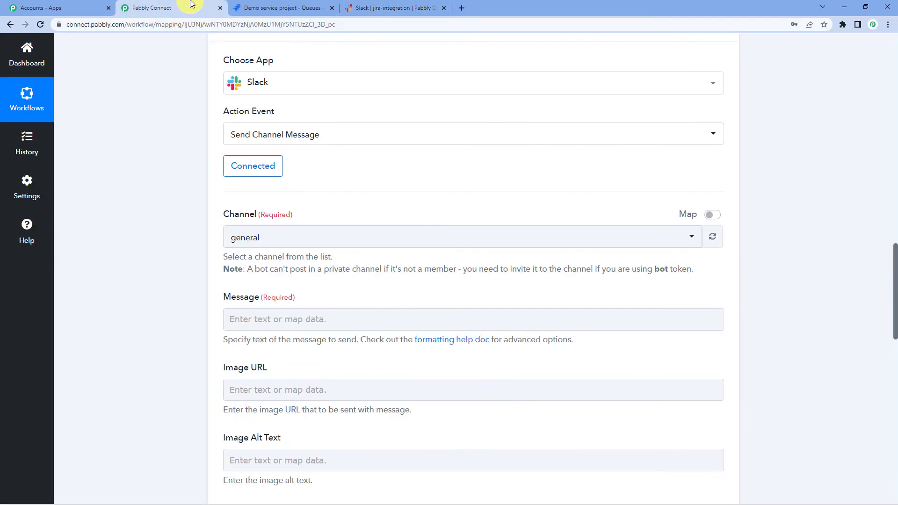
Step: Set the Slack message's destination channel to jira-integration
left_click(286, 244)
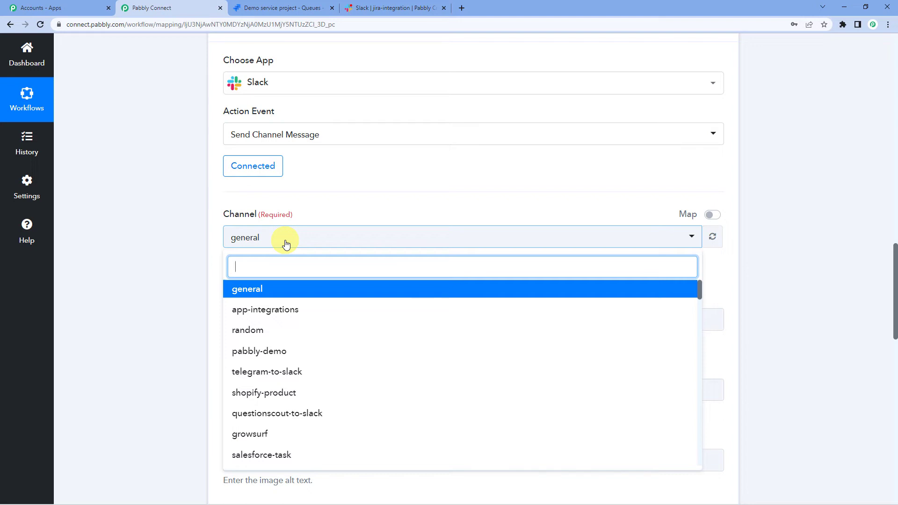
type("ji")
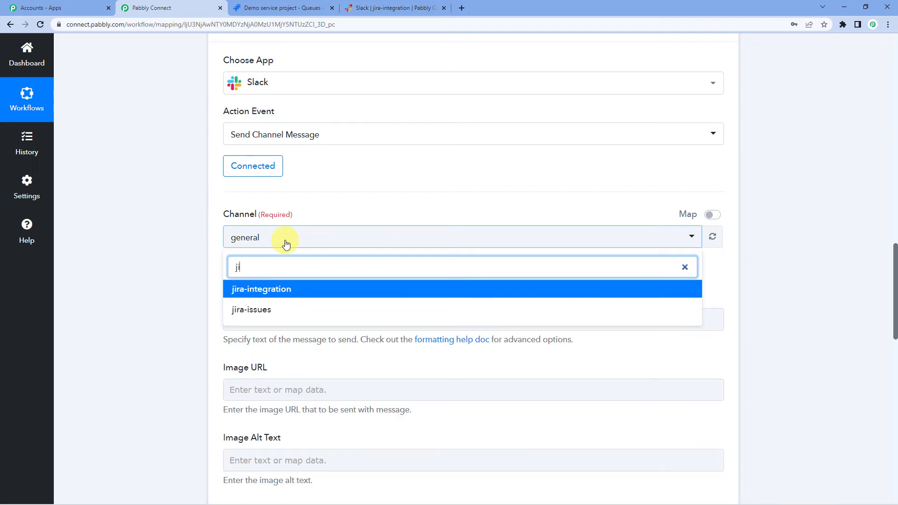
left_click(271, 291)
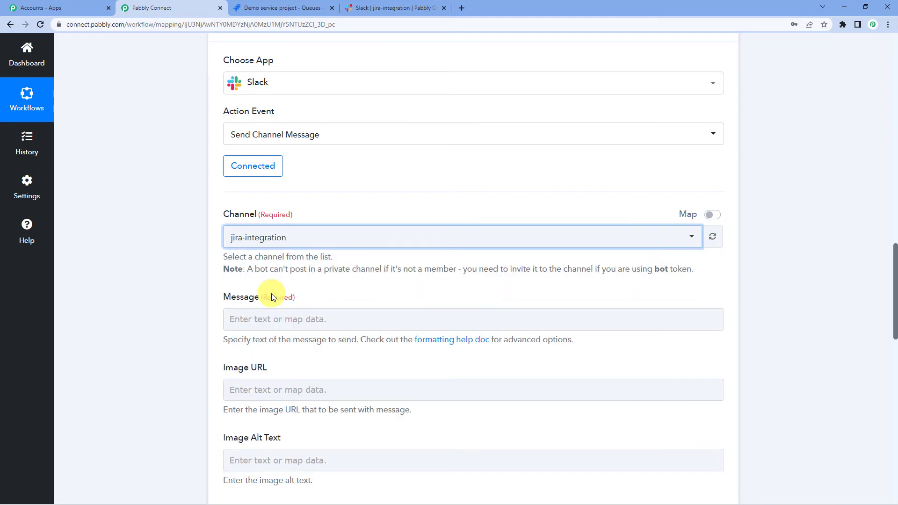
Step: Switch to Slack and locate the jira-integration channel in the workspace's channel list
left_click(381, 8)
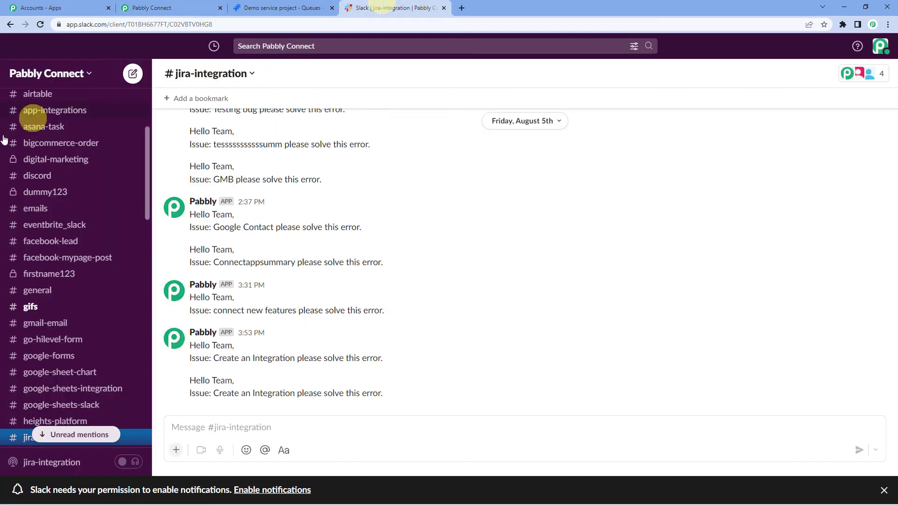
scroll(52, 236, "up", 2)
scroll(54, 260, "down", 4)
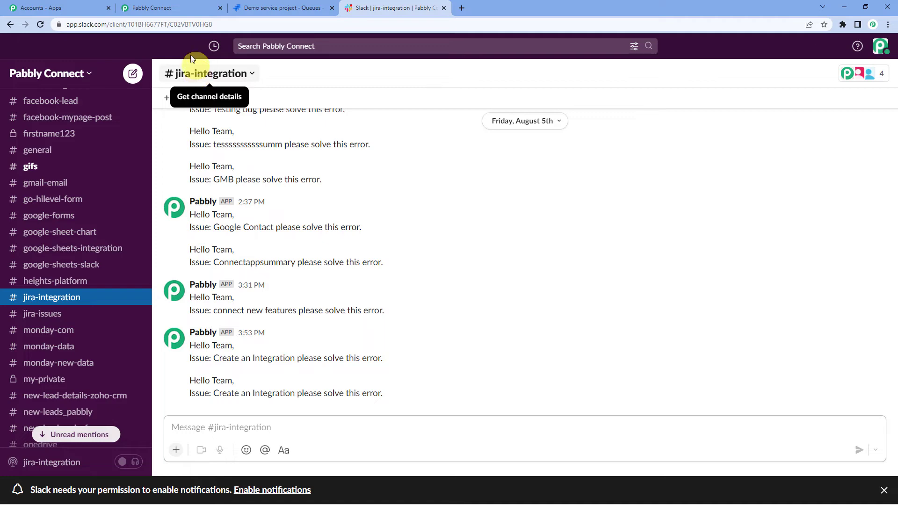
Step: Switch back to Pabbly Connect and start the Slack message with "Hey team, an issue has been created with the name"
left_click(171, 6)
scroll(304, 187, "down", 2)
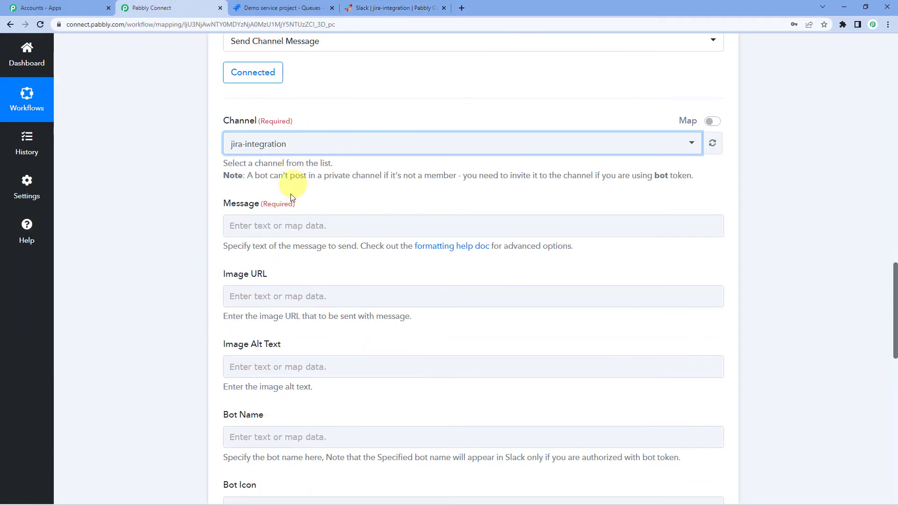
left_click(286, 226)
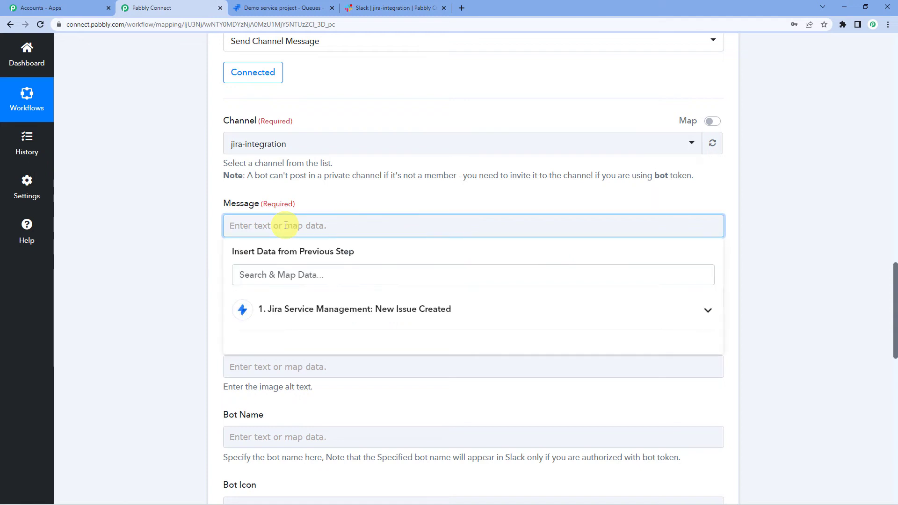
type("H")
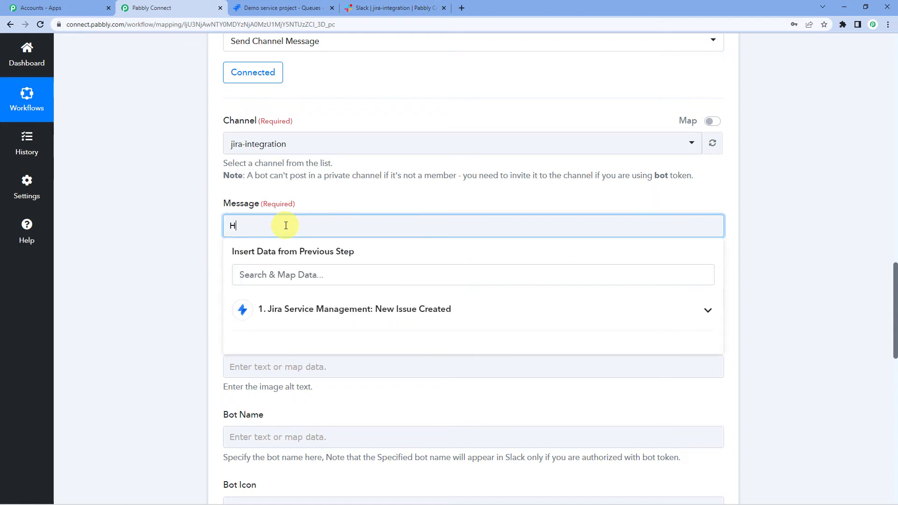
type("ey team, an")
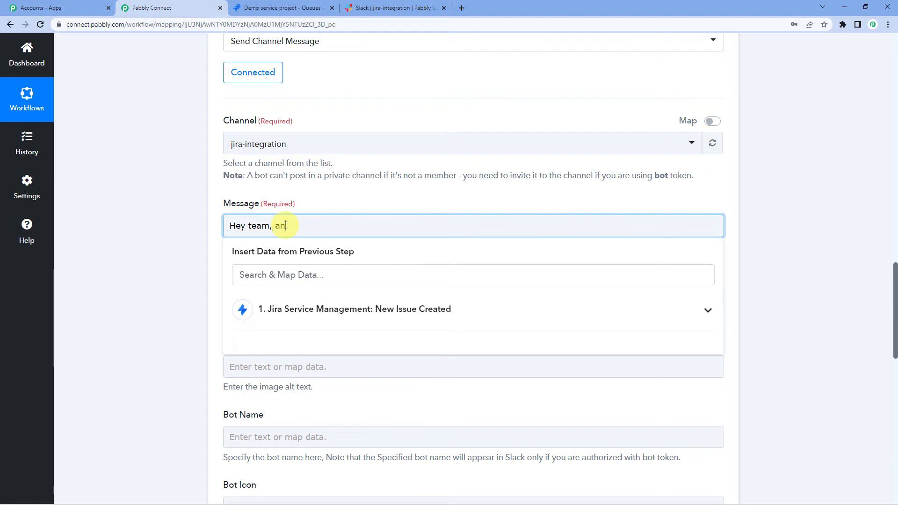
type(" issue has been cr")
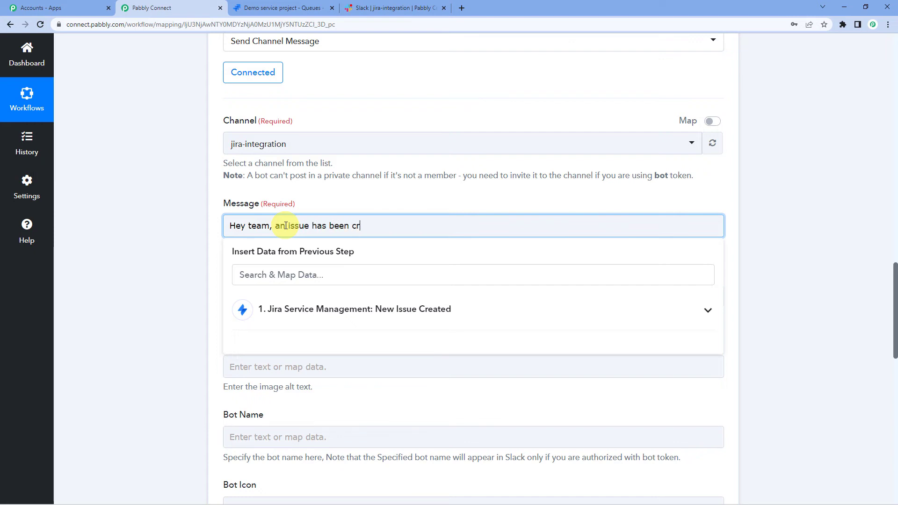
type("eated with ")
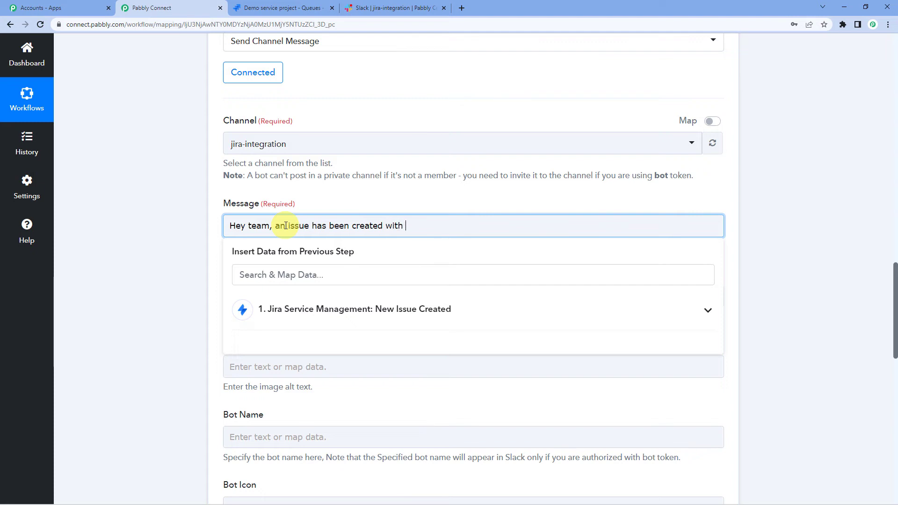
type("the name")
Step: Look through the Jira trigger's mappable data and its received response for the field that holds the issue name
left_click(332, 313)
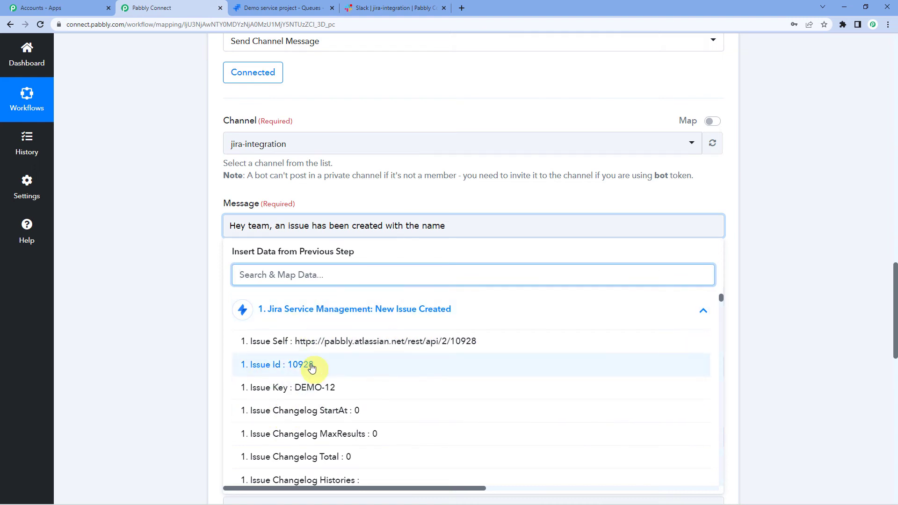
scroll(231, 291, "down", 1)
scroll(224, 262, "down", 1)
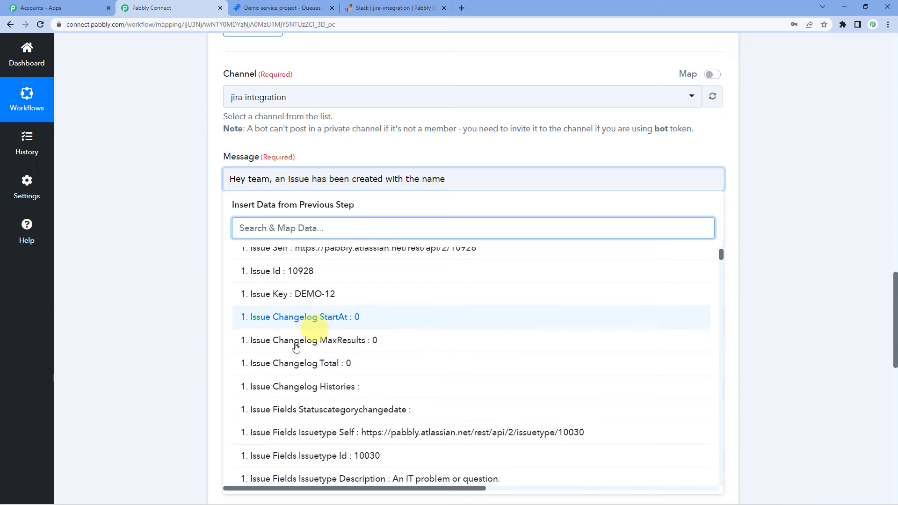
scroll(327, 369, "up", 1)
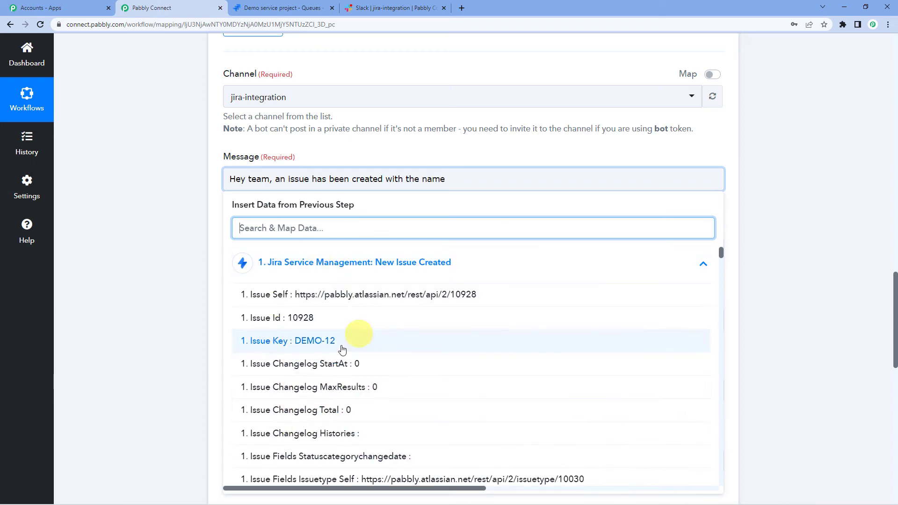
left_click(198, 319)
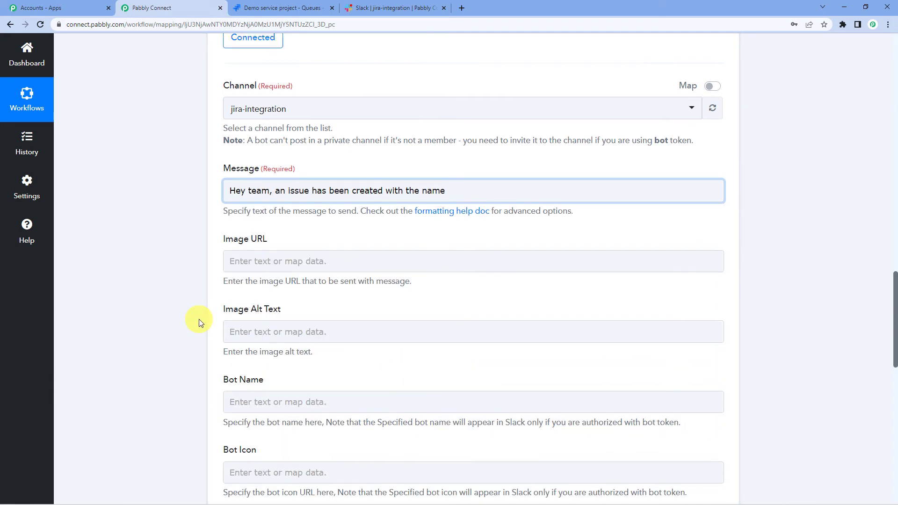
scroll(198, 319, "up", 20)
scroll(199, 319, "up", 3)
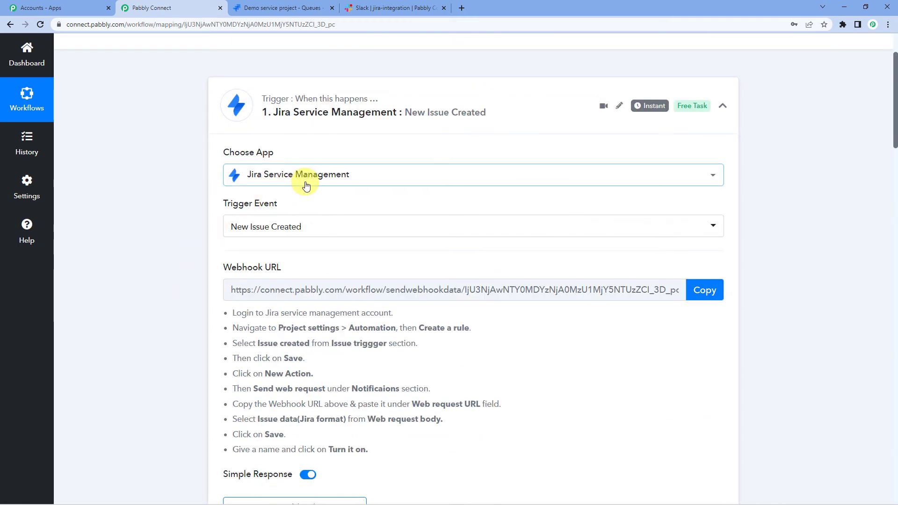
scroll(306, 185, "down", 1)
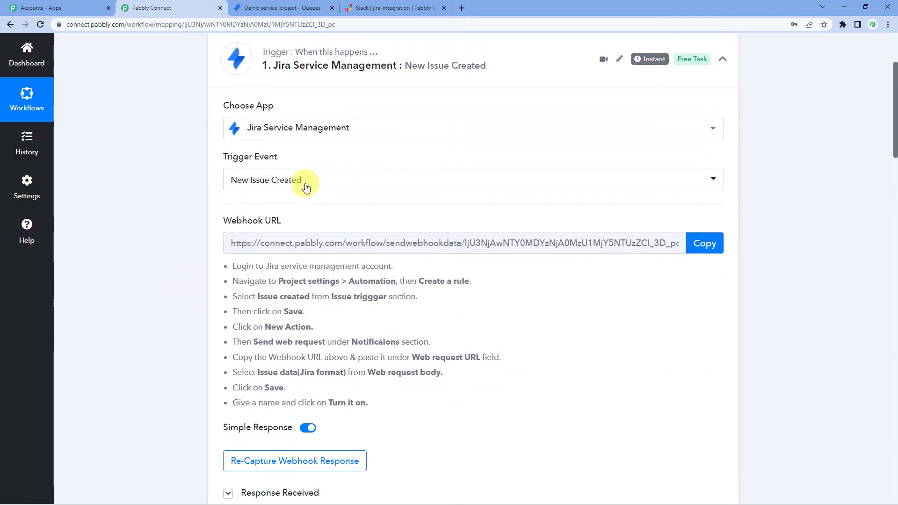
scroll(428, 196, "down", 2)
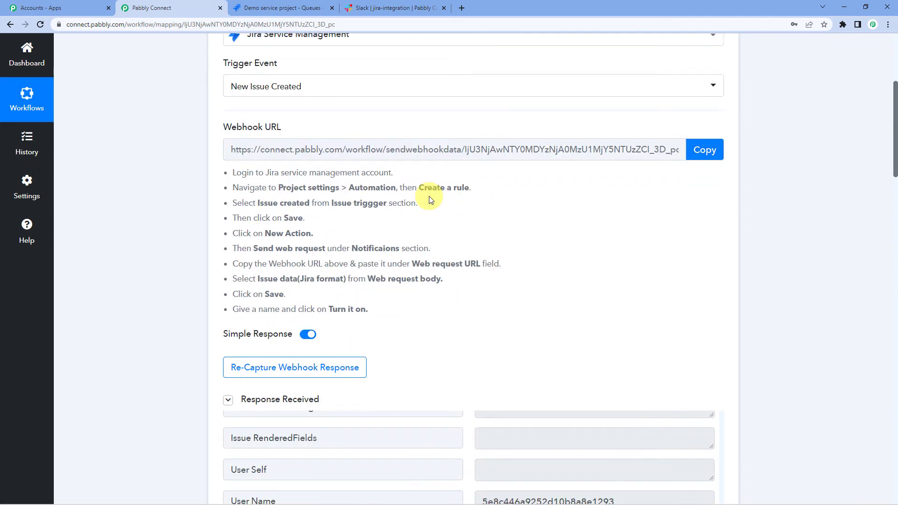
scroll(428, 196, "down", 3)
scroll(429, 195, "down", 3)
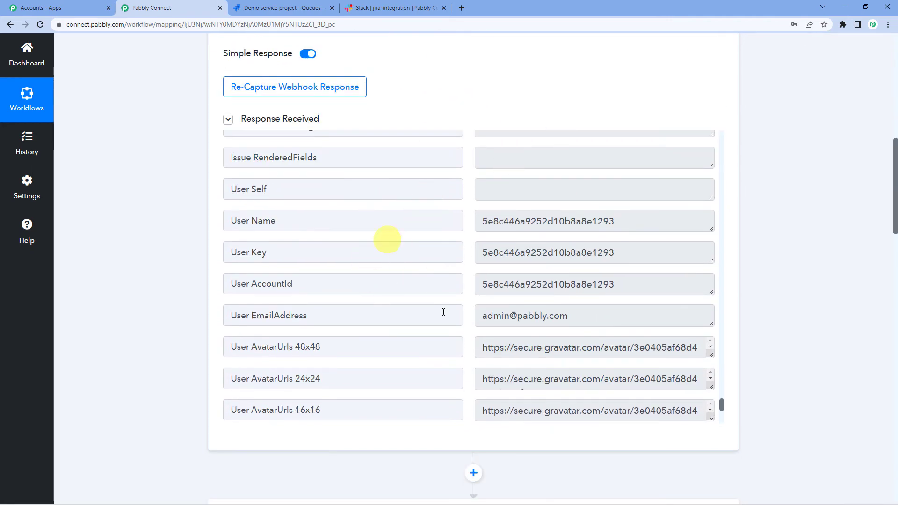
scroll(522, 279, "up", 2)
scroll(522, 279, "up", 10)
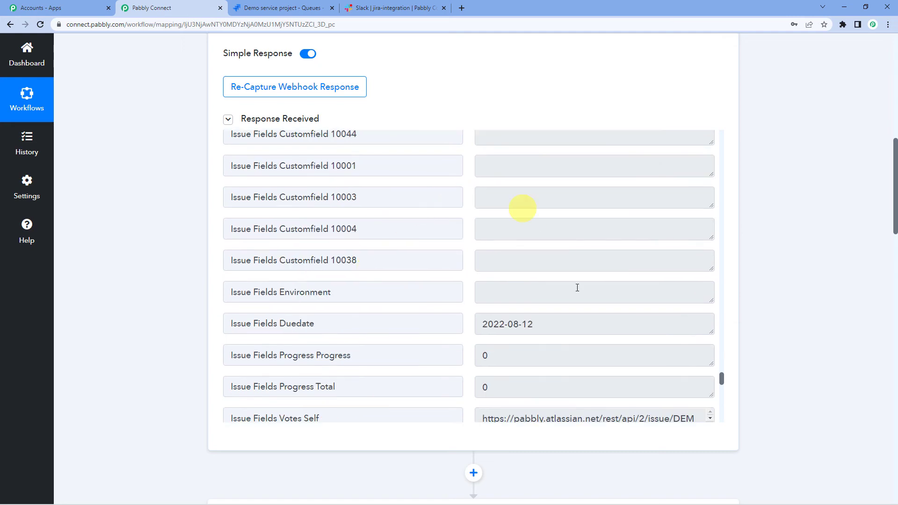
scroll(374, 206, "up", 4)
scroll(122, 252, "down", 7)
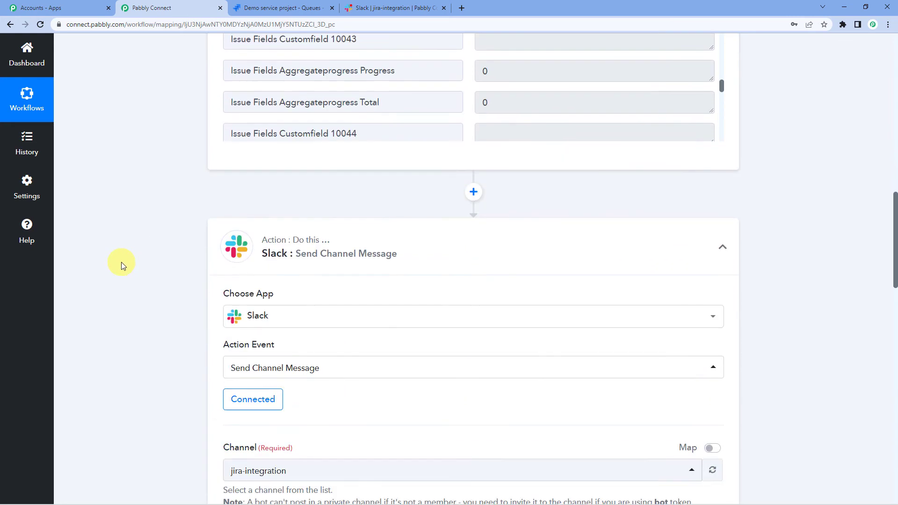
scroll(126, 239, "down", 3)
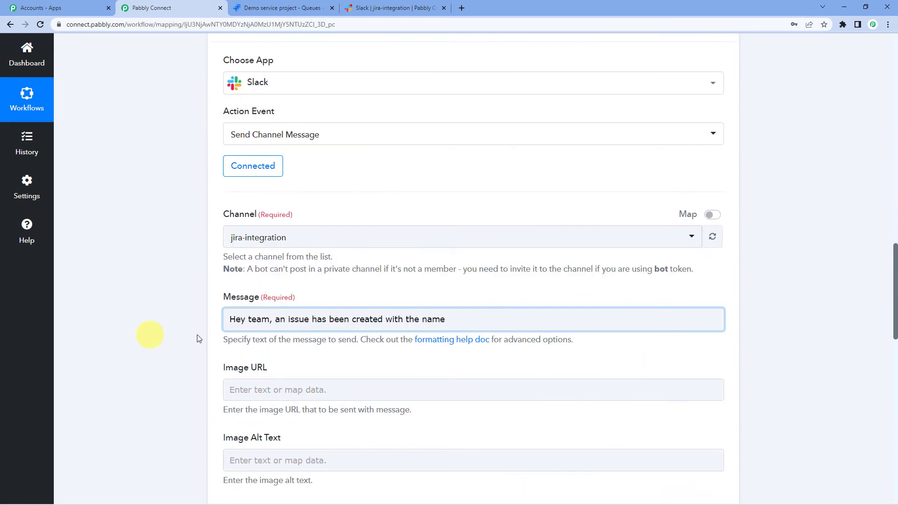
Step: Find the trigger's data fields matching "summ" and map Issue Fields Summary at the end of the message text
left_click(454, 319)
scroll(435, 311, "down", 3)
left_click(406, 260)
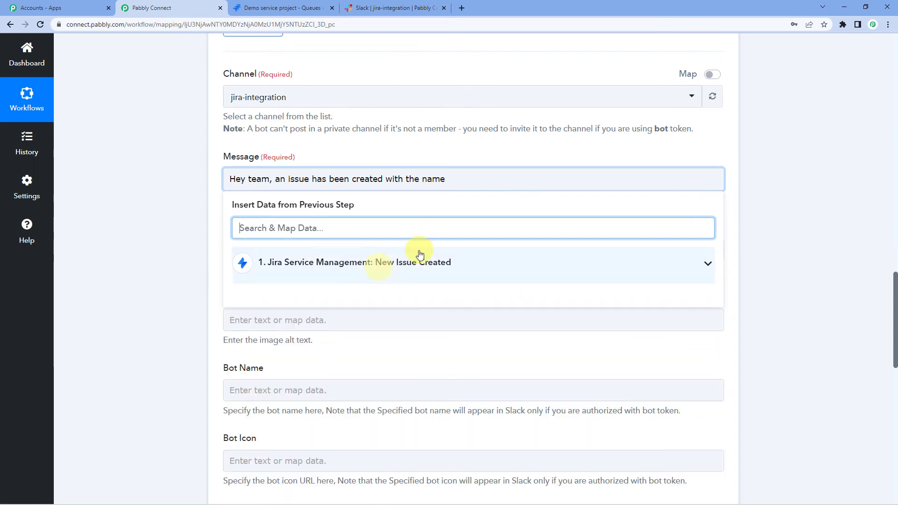
left_click(412, 265)
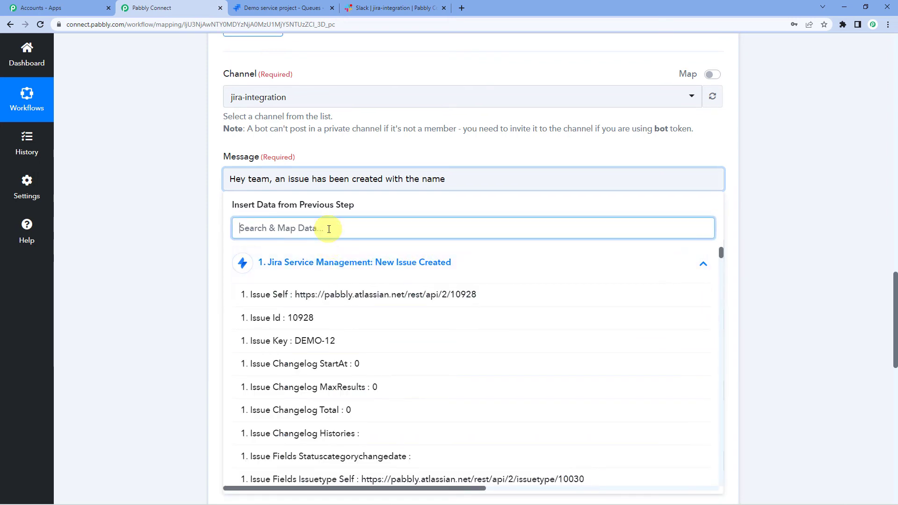
type("summ")
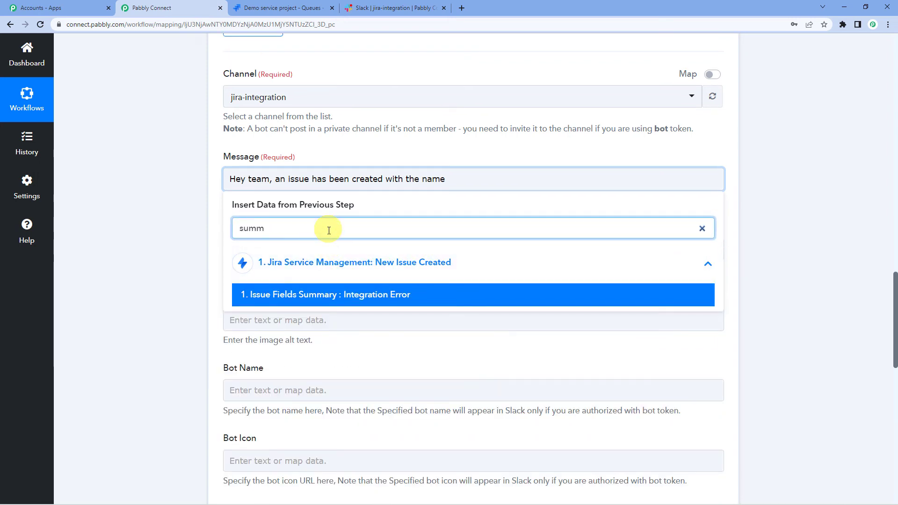
left_click(328, 294)
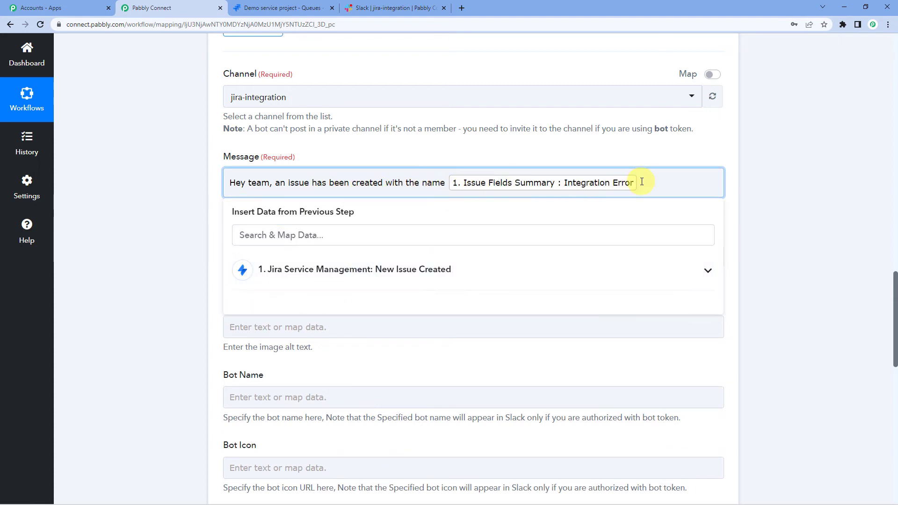
Step: Continue the message with ". It is a" followed by the mapped Issue Fields Priority Name value
type(". It is a")
left_click(451, 271)
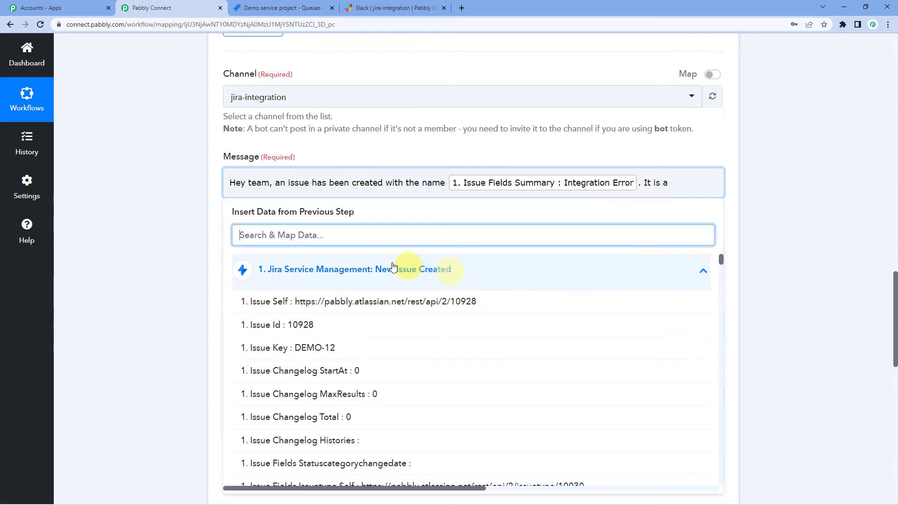
type("pri")
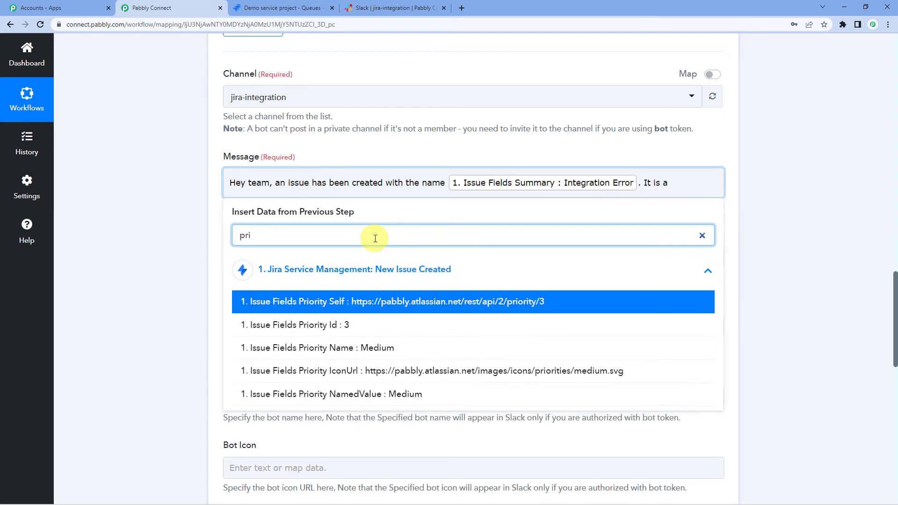
left_click(352, 347)
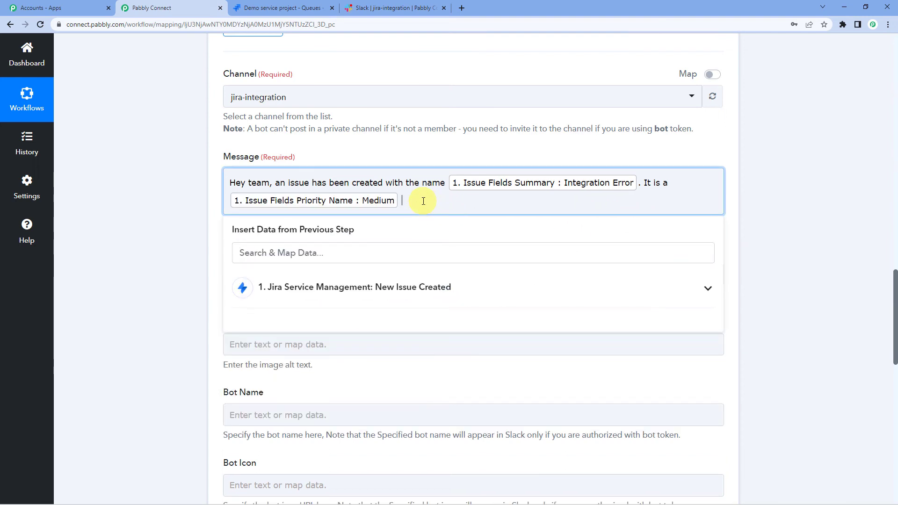
Step: Continue the message with "priority task. The issue has been assigned to" followed by the mapped Issue Fields Assignee DisplayName value
type("priority task. The issue has been a")
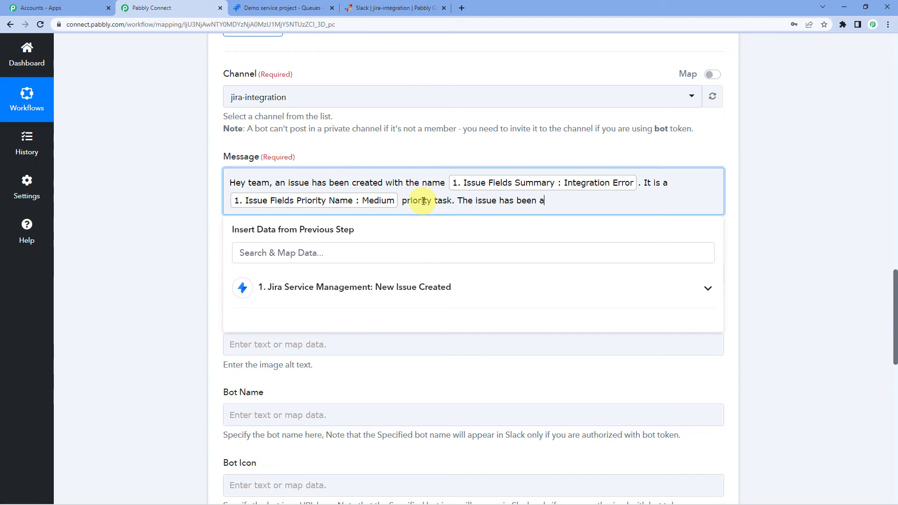
type("ssigned to")
left_click(410, 290)
scroll(385, 340, "down", 2)
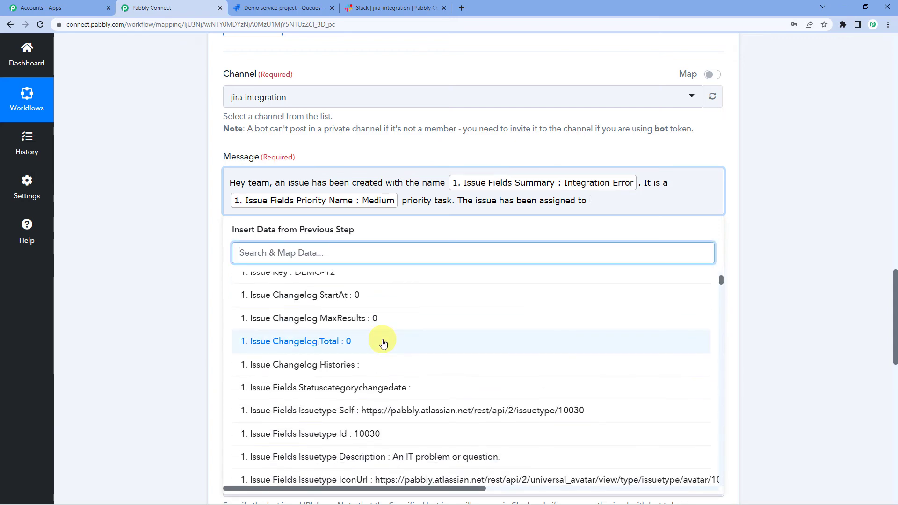
left_click(330, 253)
type("assi")
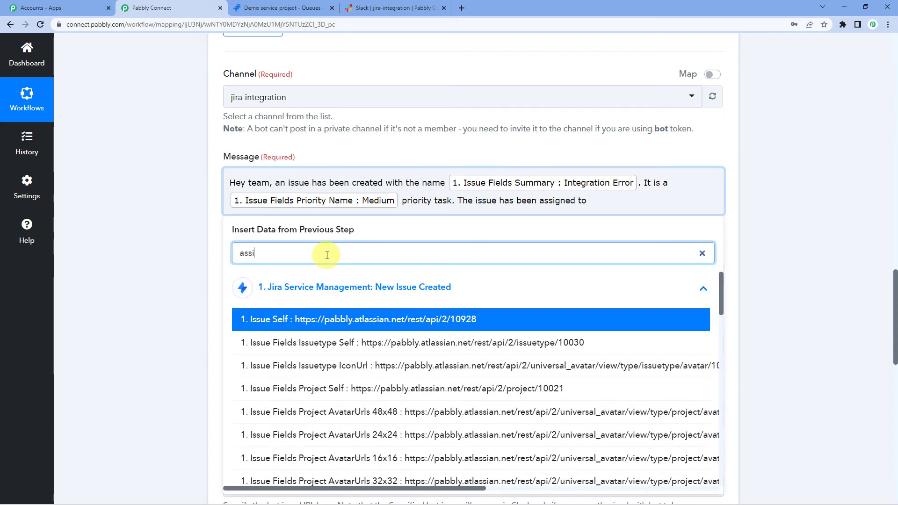
type("gn")
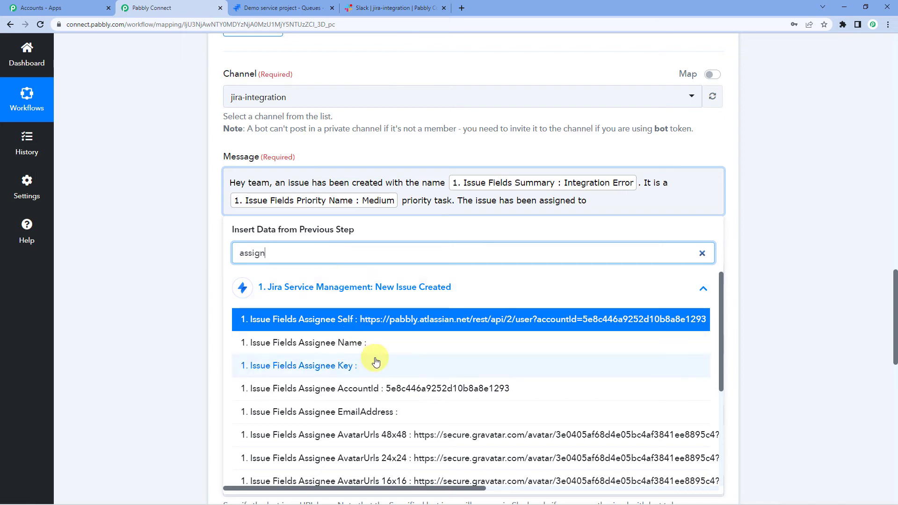
scroll(375, 361, "down", 2)
type("e")
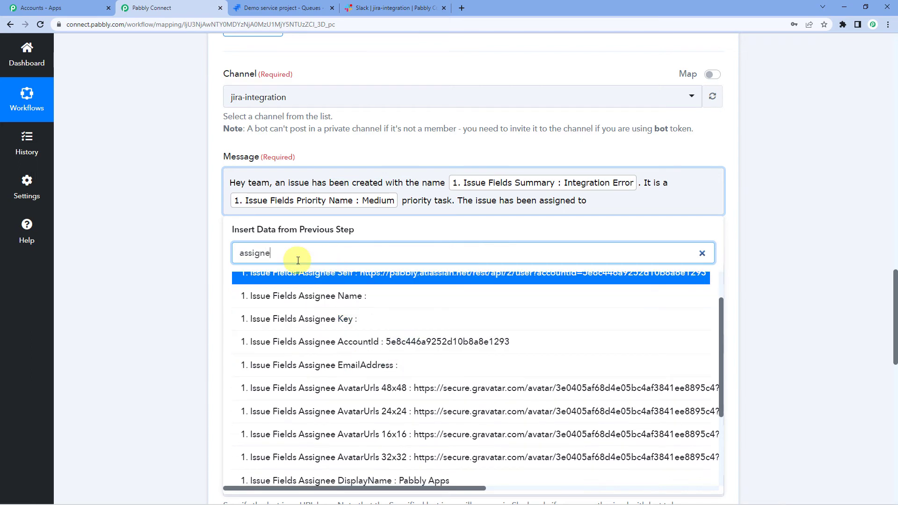
type("e")
scroll(297, 371, "down", 2)
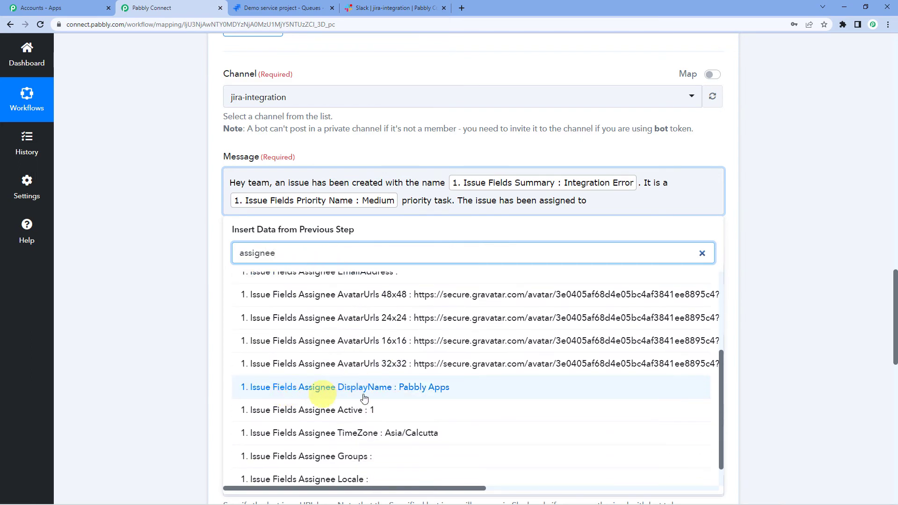
left_click(412, 394)
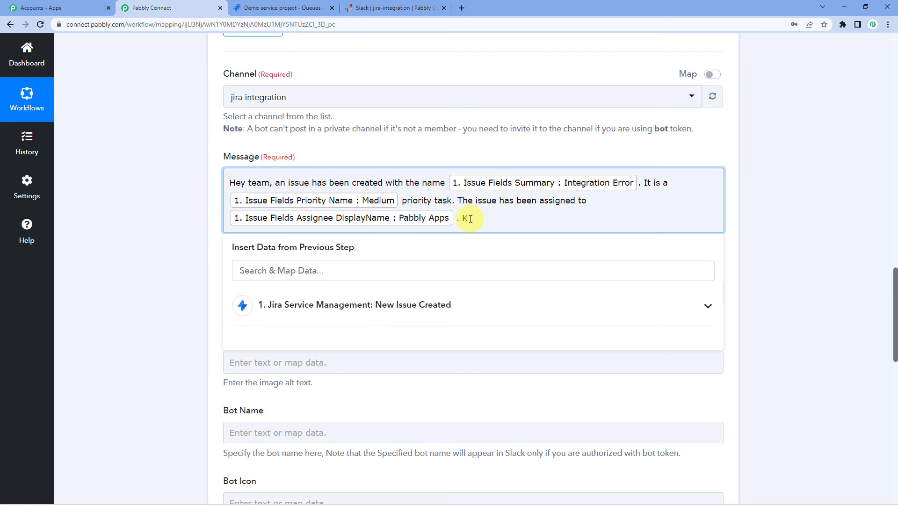
Step: Finish the message with ". Due date is", the mapped Issue Fields Duedate value and ". Kindly take note"
type(". Due date is")
left_click(397, 305)
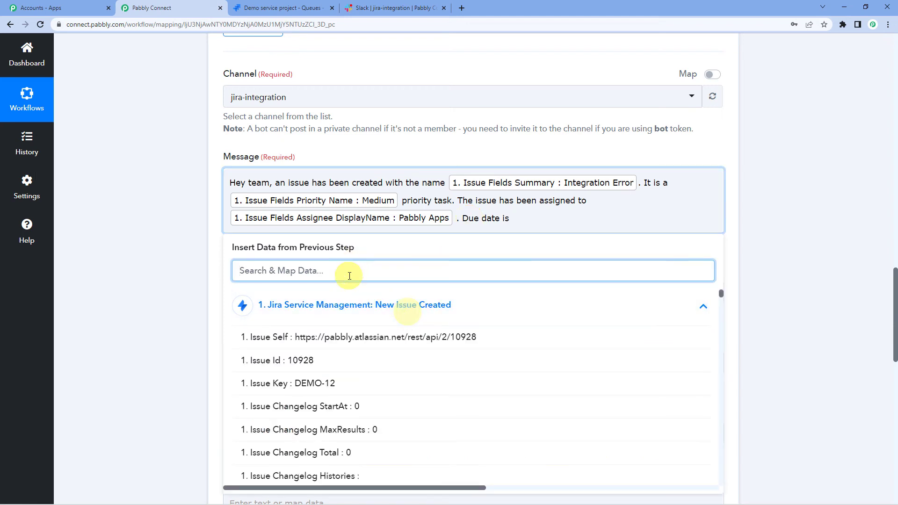
type("due")
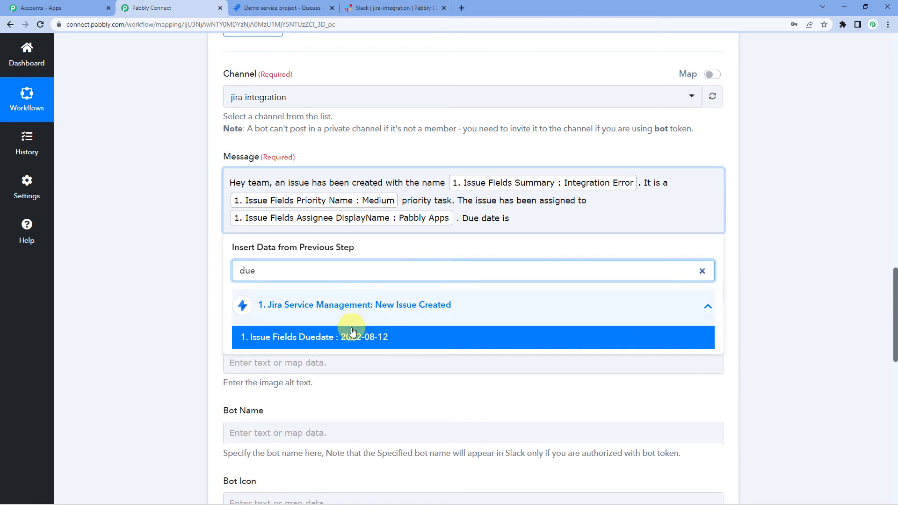
left_click(352, 335)
left_click(639, 224)
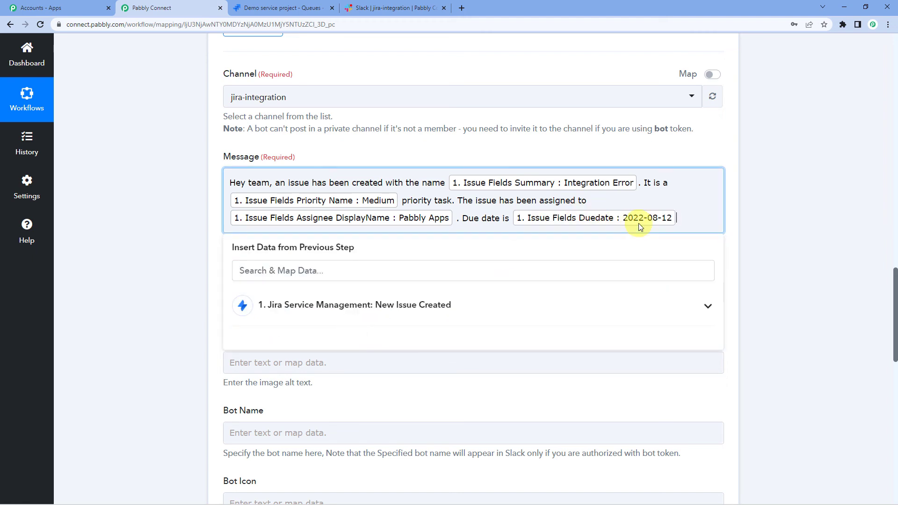
type(". Kindly take note")
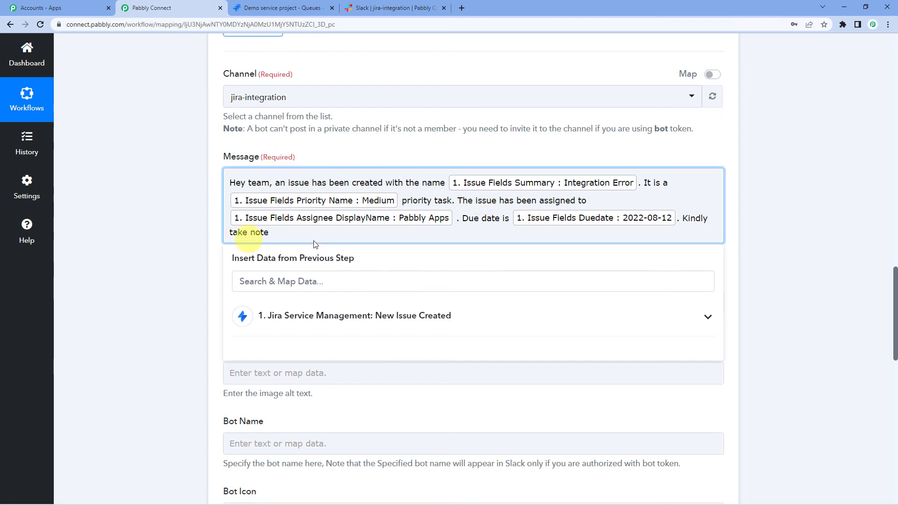
Step: Save the Slack Send Channel Message action with its remaining optional fields left as they are, and send a test request
scroll(253, 191, "up", 4)
scroll(272, 280, "down", 2)
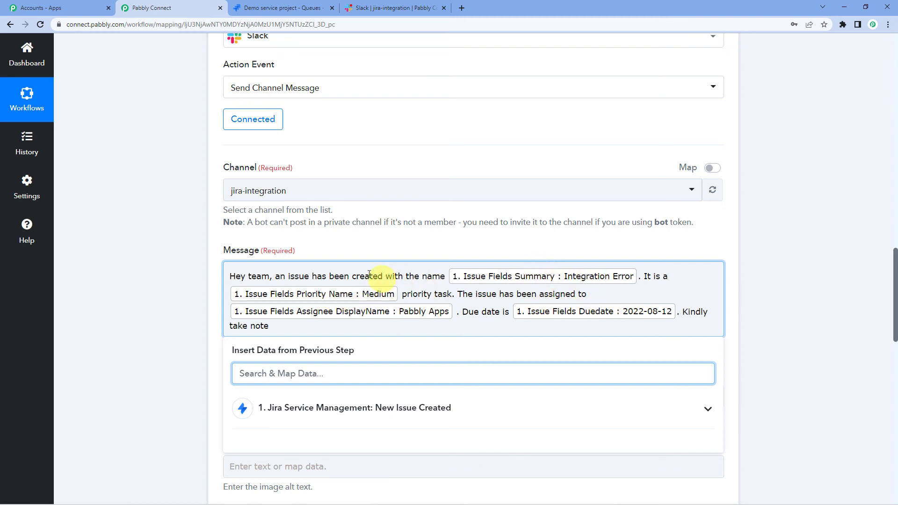
scroll(382, 267, "down", 2)
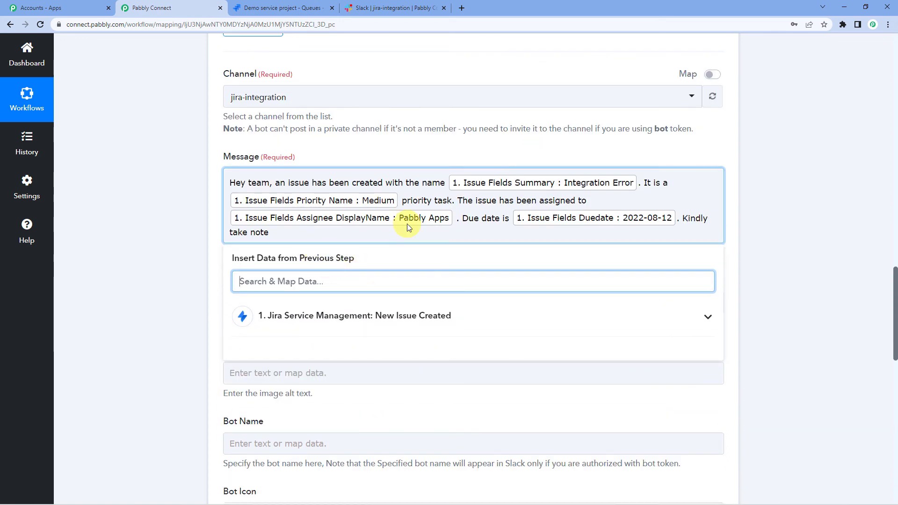
left_click(218, 197)
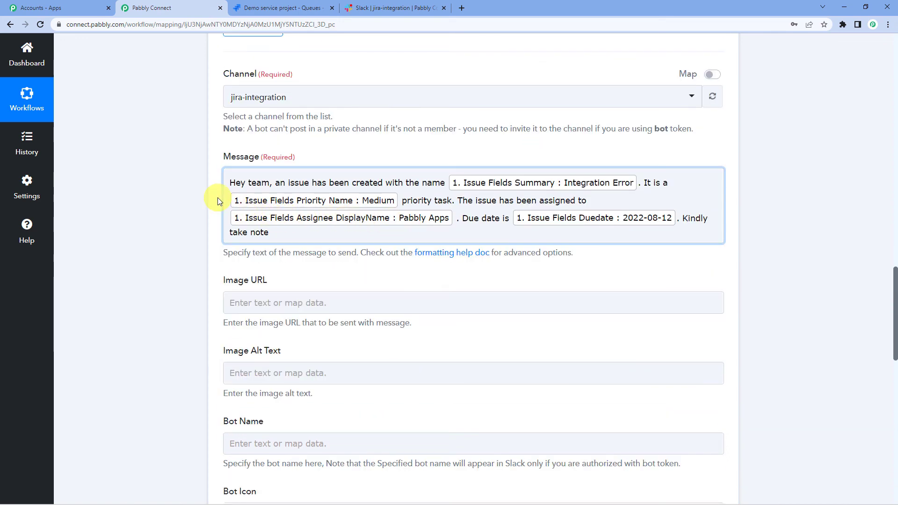
scroll(218, 197, "up", 1)
scroll(217, 197, "down", 2)
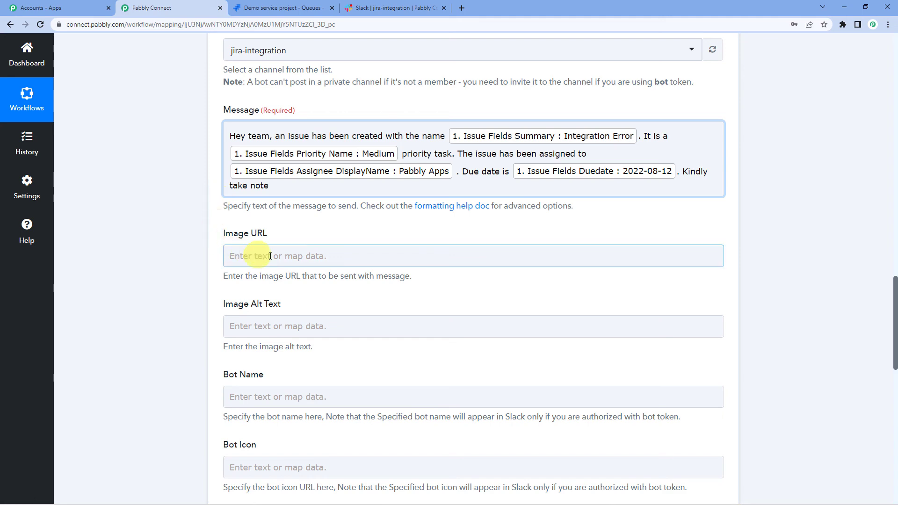
scroll(296, 256, "down", 7)
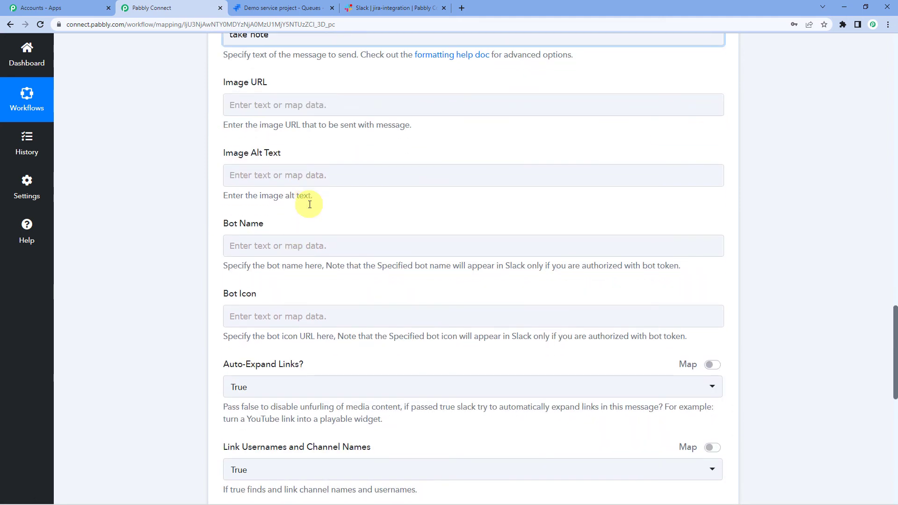
scroll(310, 208, "down", 4)
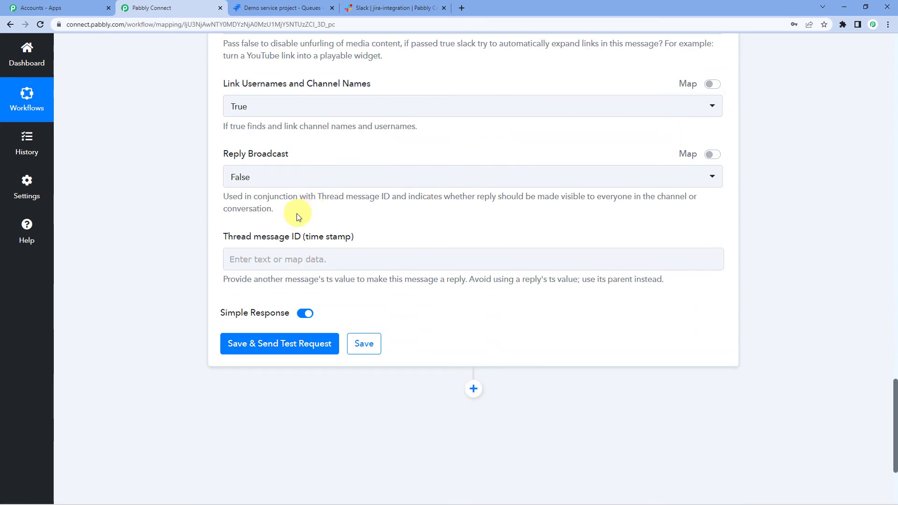
left_click(262, 350)
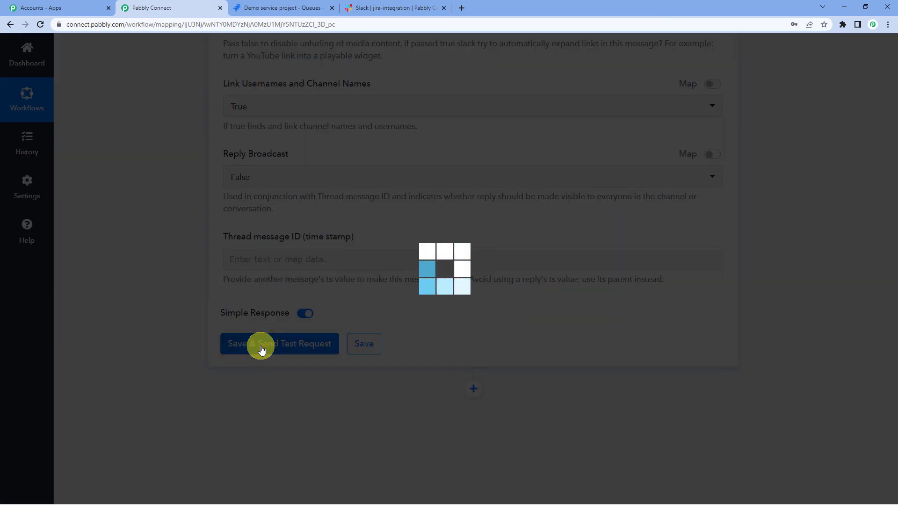
scroll(485, 298, "down", 3)
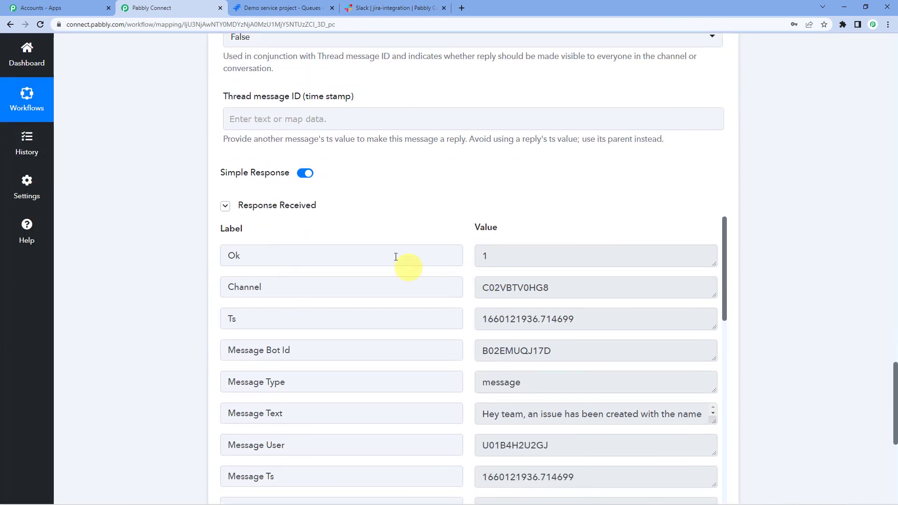
mouse_move(258, 211)
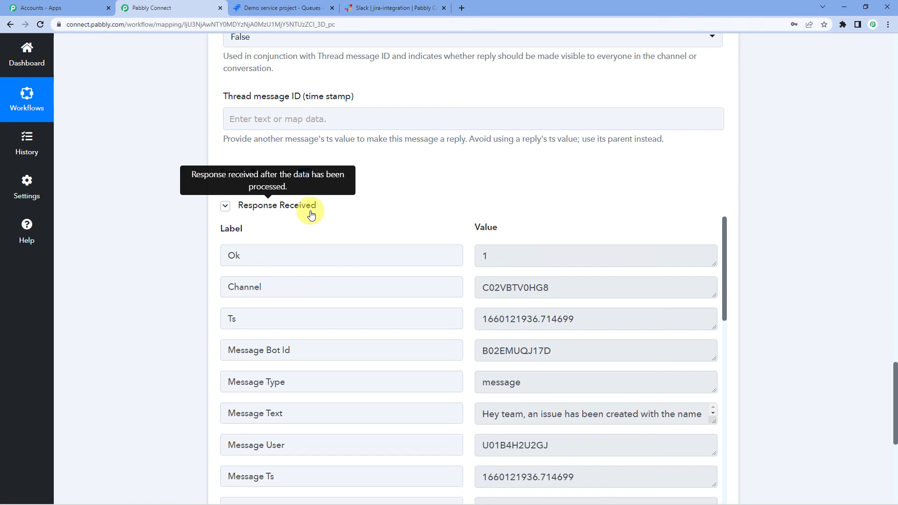
Step: Switch to Slack and check the issue name, priority, assignee and due date in the newest jira-integration channel message
left_click(391, 9)
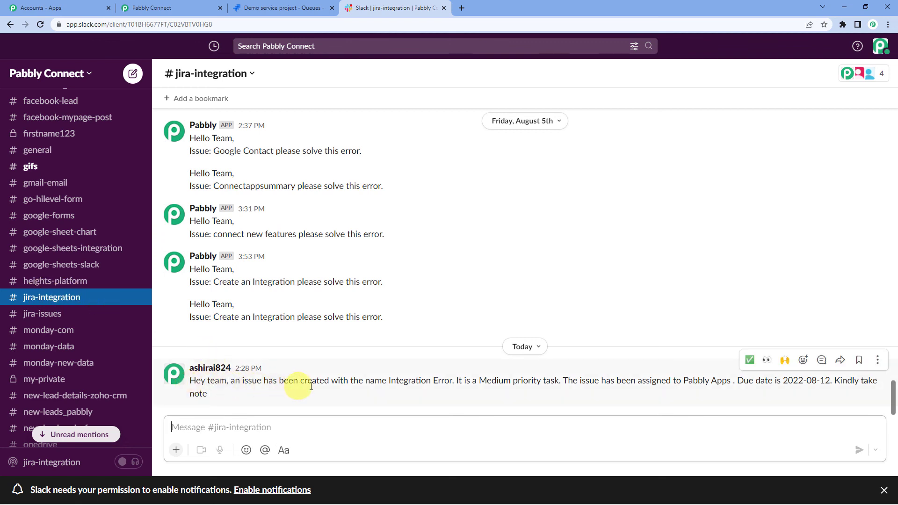
left_click_drag(442, 381, 452, 381)
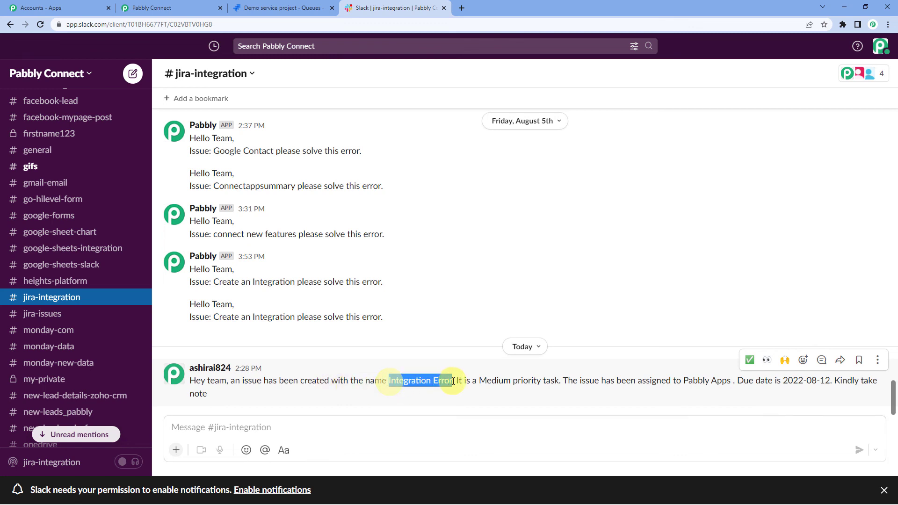
left_click_drag(395, 382, 452, 384)
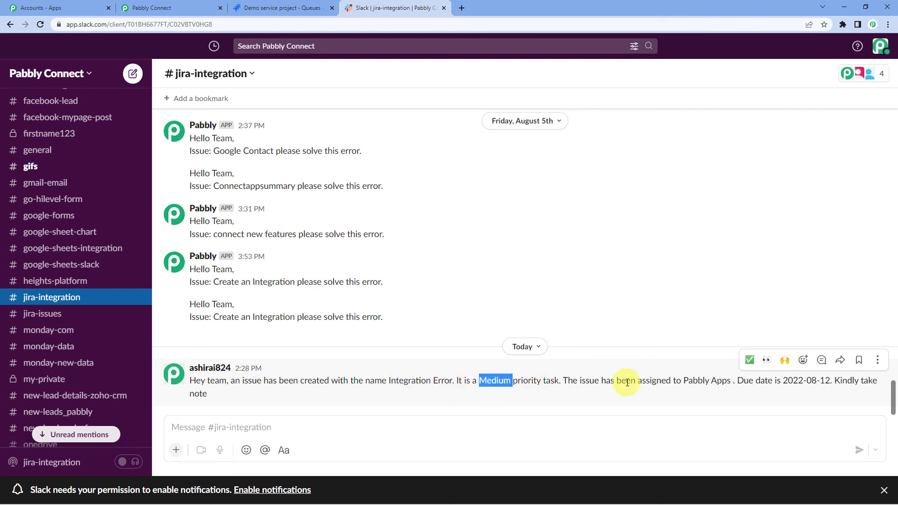
left_click_drag(687, 379, 737, 380)
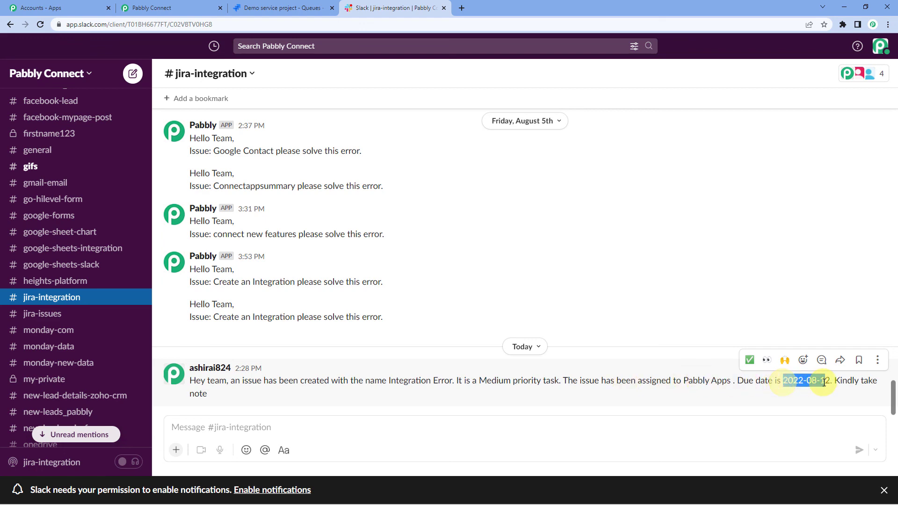
Step: Return to the Jira To Slack workflow in Pabbly Connect and collapse the Jira Service Management trigger step
left_click(200, 5)
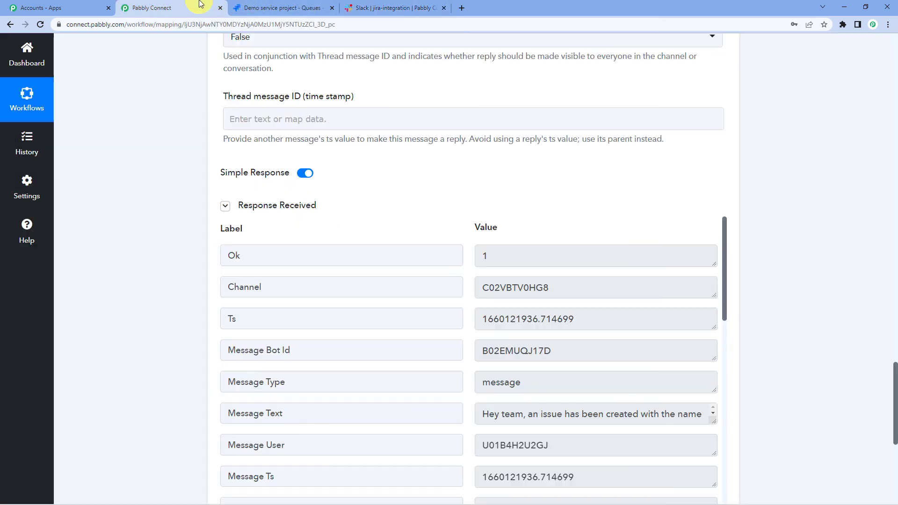
scroll(151, 312, "up", 15)
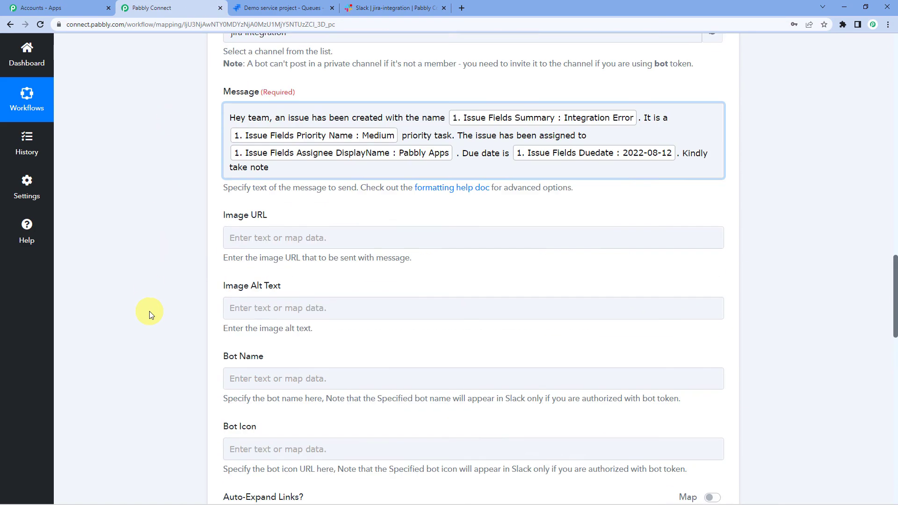
scroll(150, 311, "up", 10)
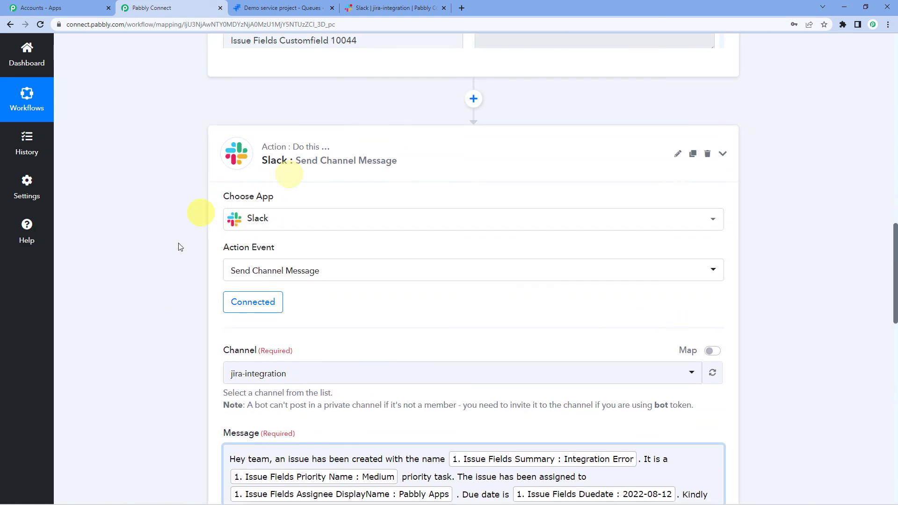
scroll(159, 255, "up", 9)
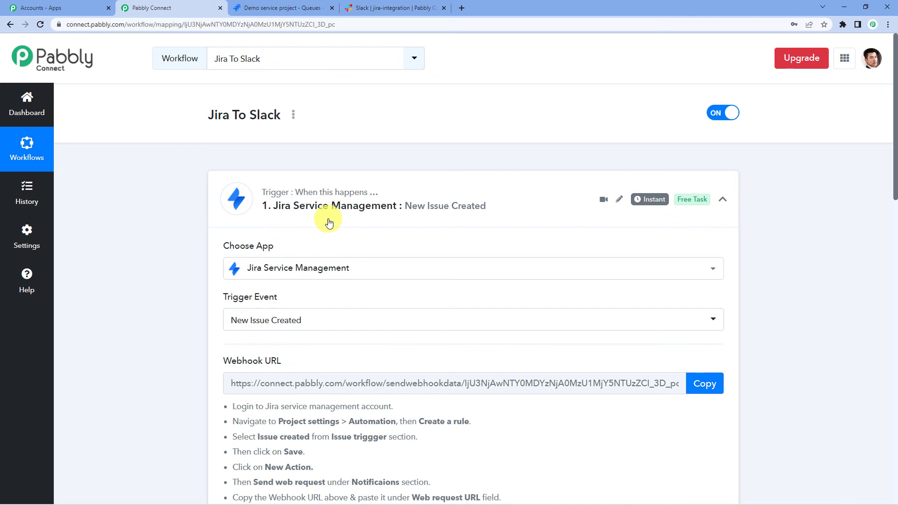
left_click(329, 222)
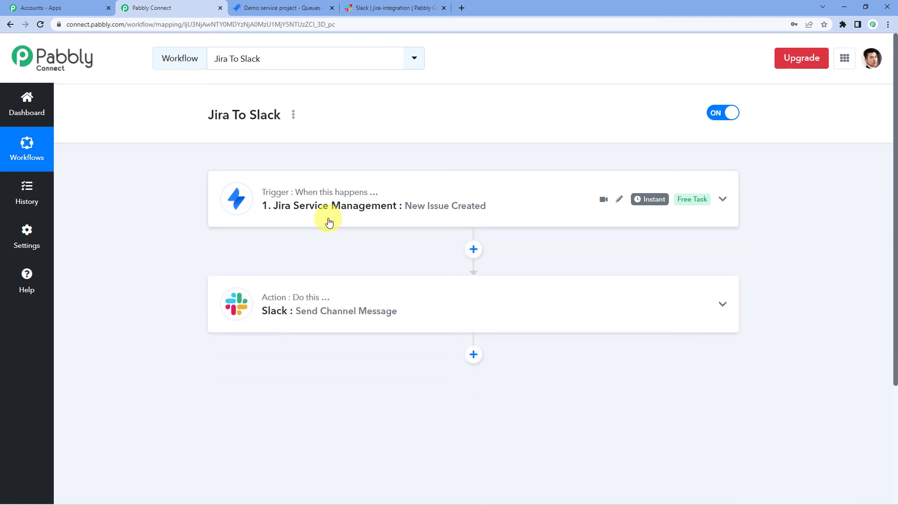